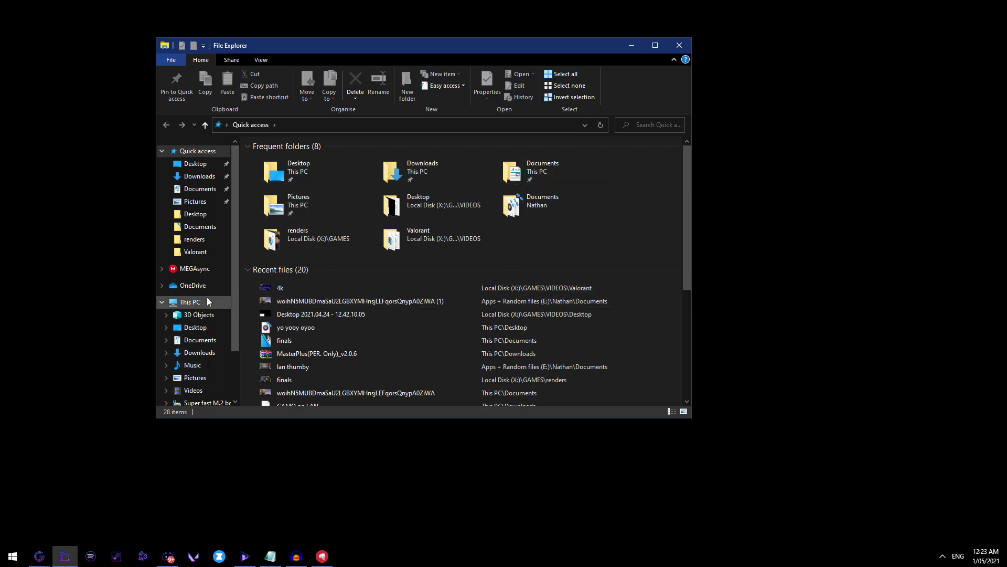
Navigate from This PC through C:\Riot Games\VALORANT\live\ShooterGame\Content into the Paks folder.
click(190, 302)
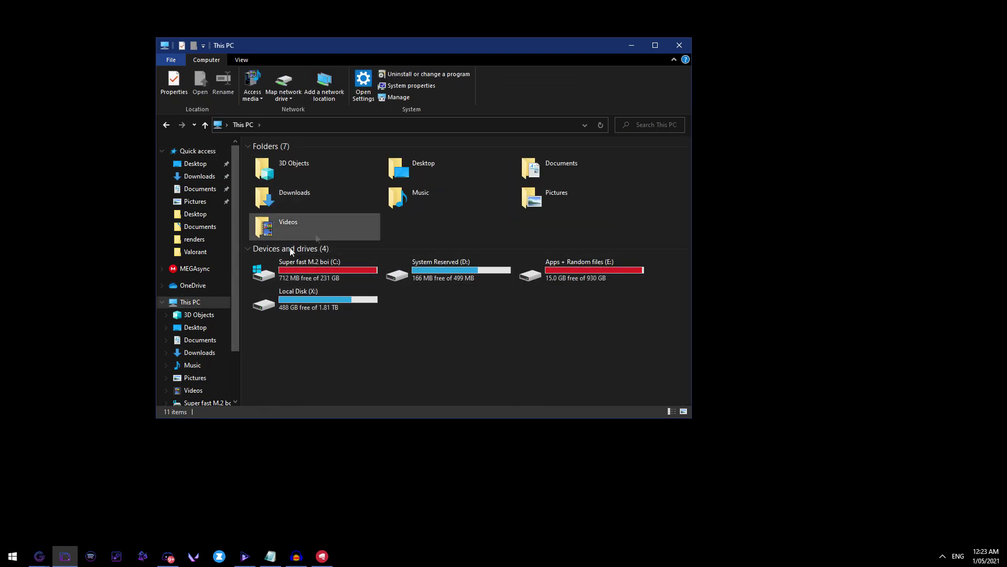
double_click(338, 265)
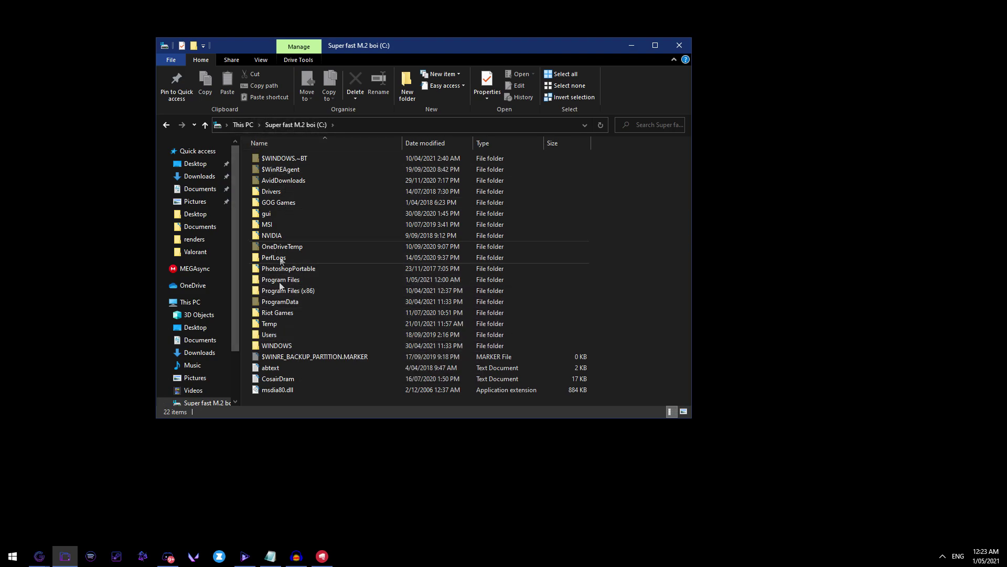
double_click(281, 312)
double_click(293, 169)
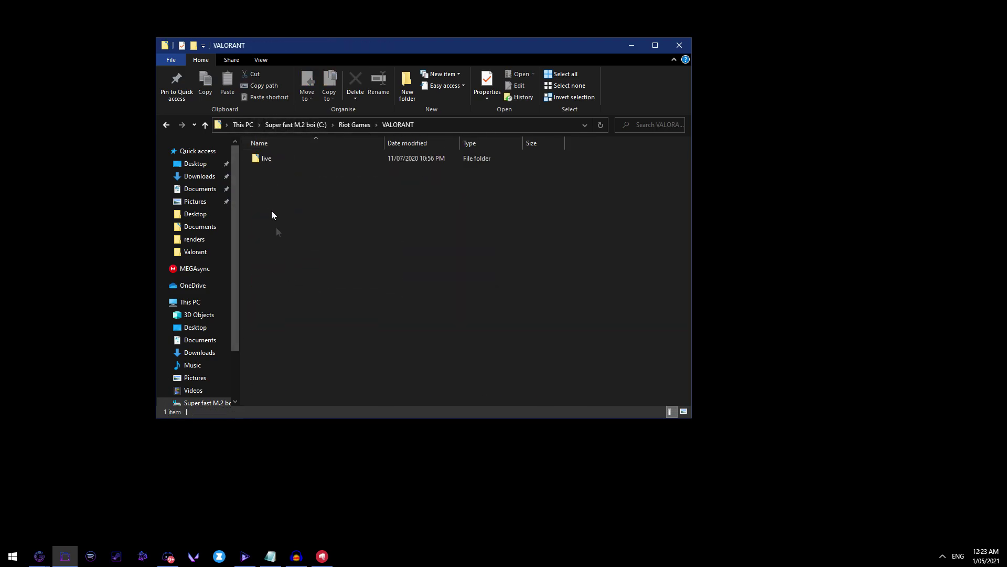
double_click(301, 159)
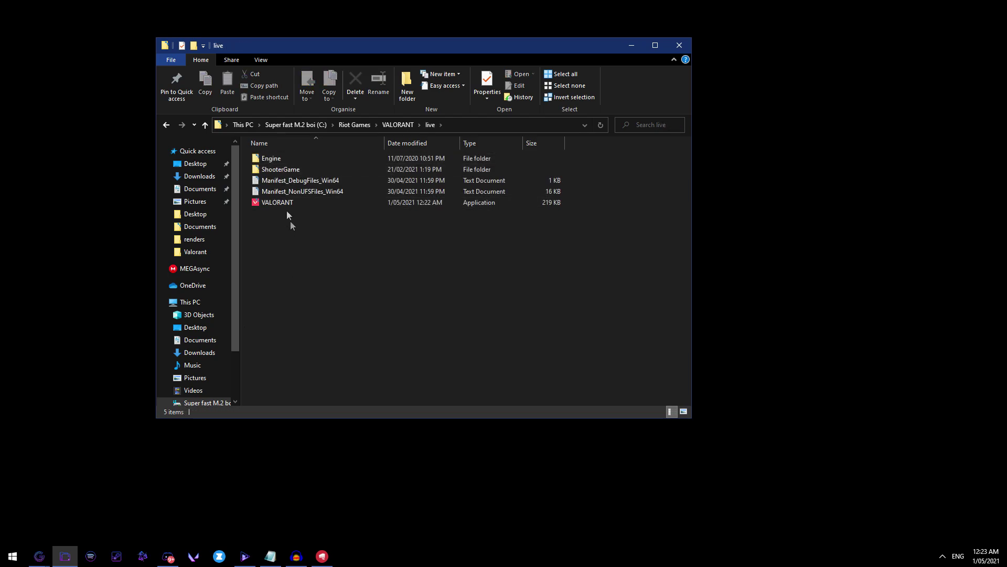
double_click(271, 169)
double_click(283, 169)
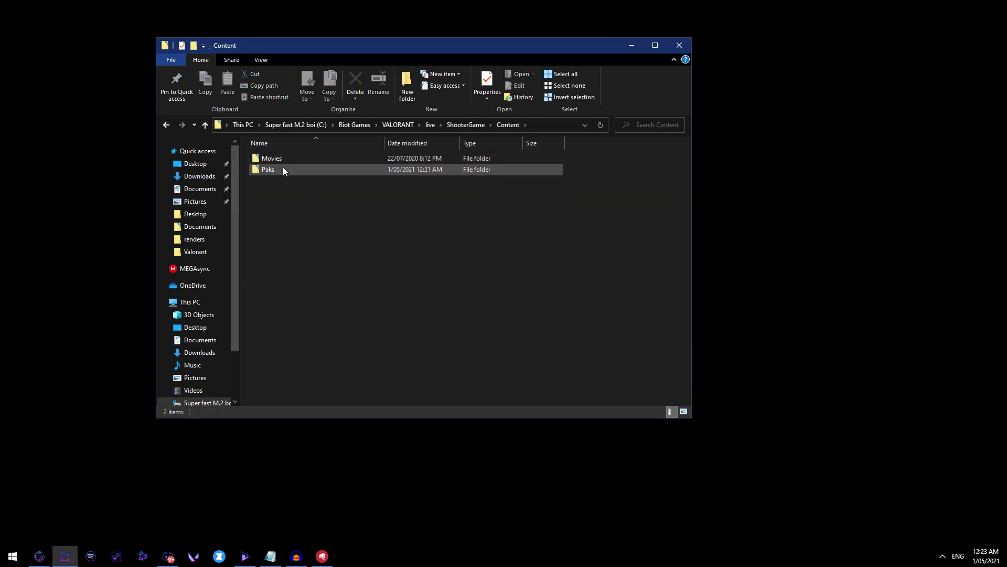
double_click(282, 169)
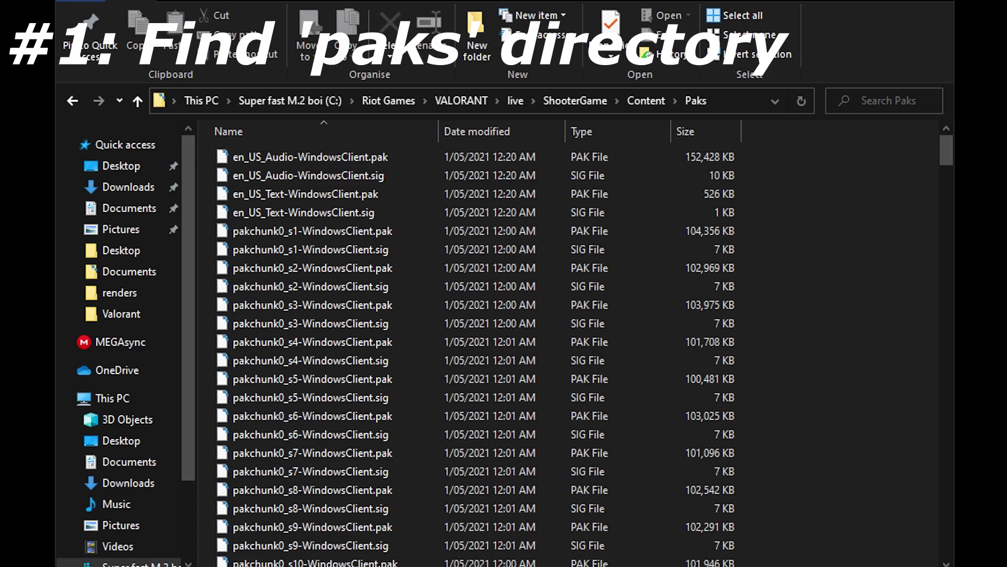
Create a new folder on the desktop and turn on Show desktop icons.
click(996, 411)
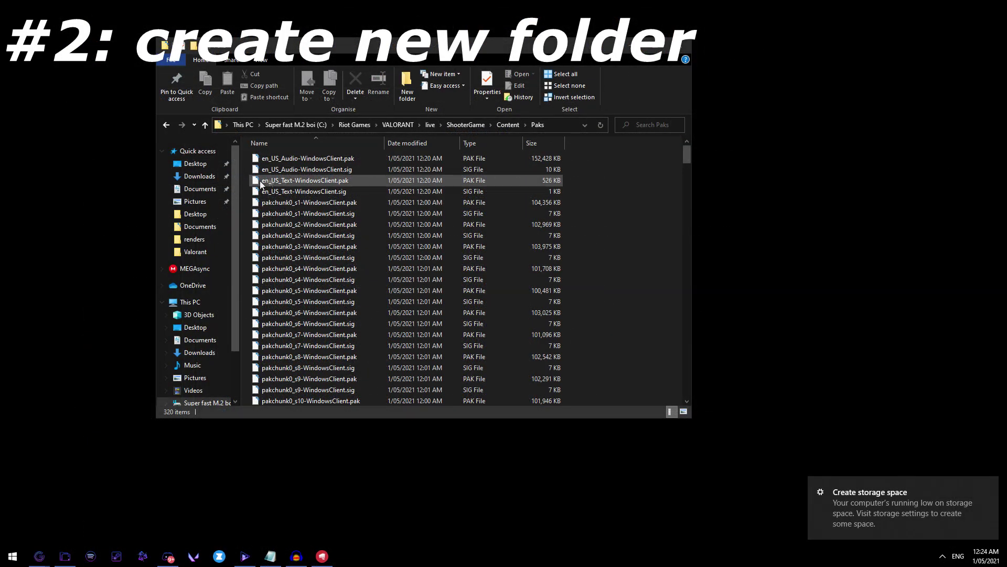
click(291, 191)
key(Up)
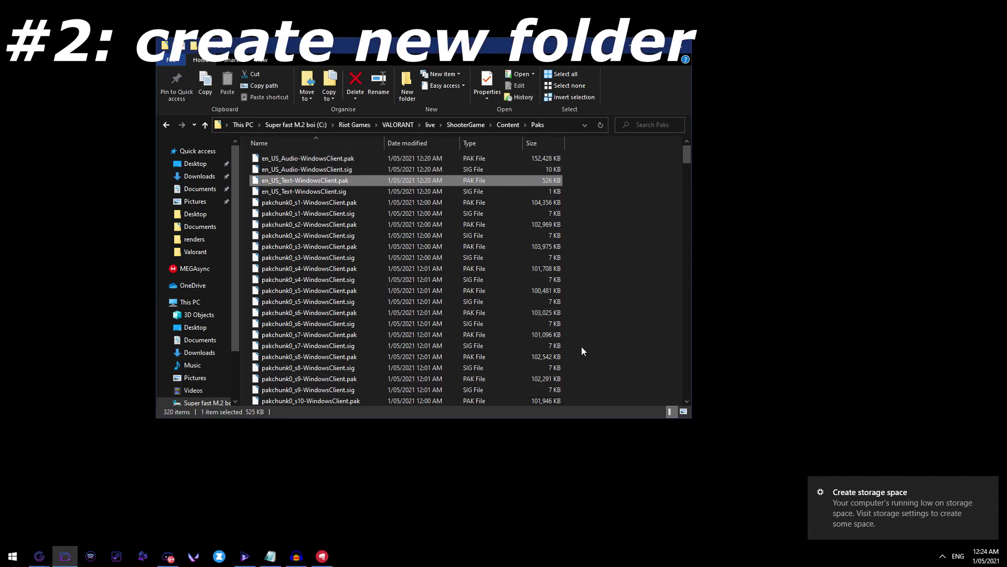
right_click(814, 376)
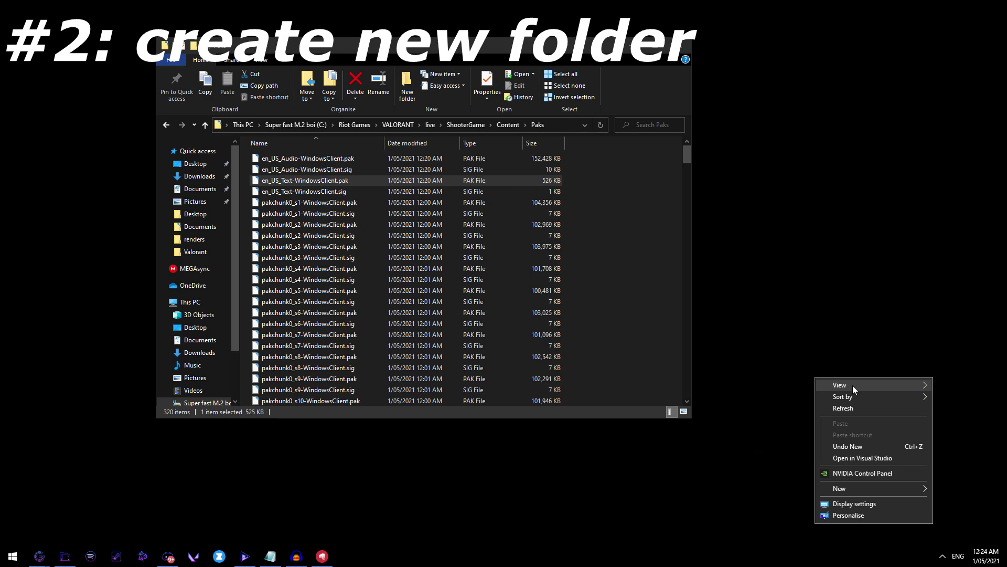
click(778, 450)
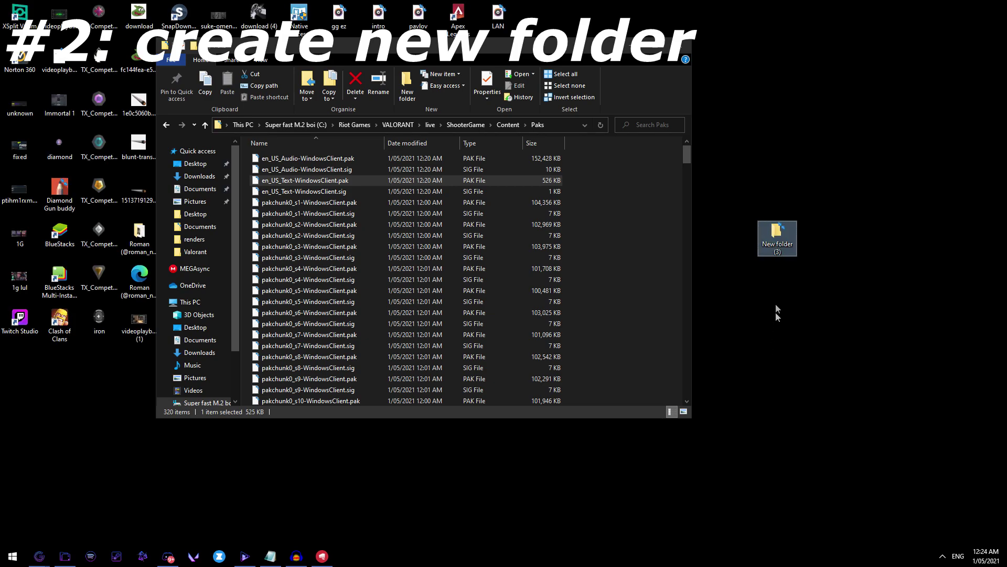
Rename the new desktop folder to 'eng lan'.
right_click(775, 237)
right_click(779, 255)
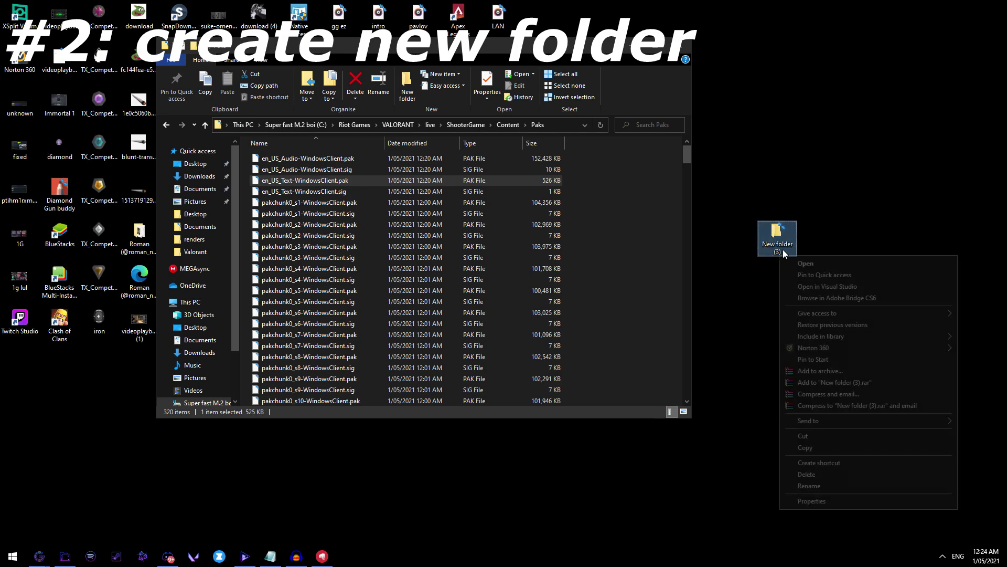
click(809, 485)
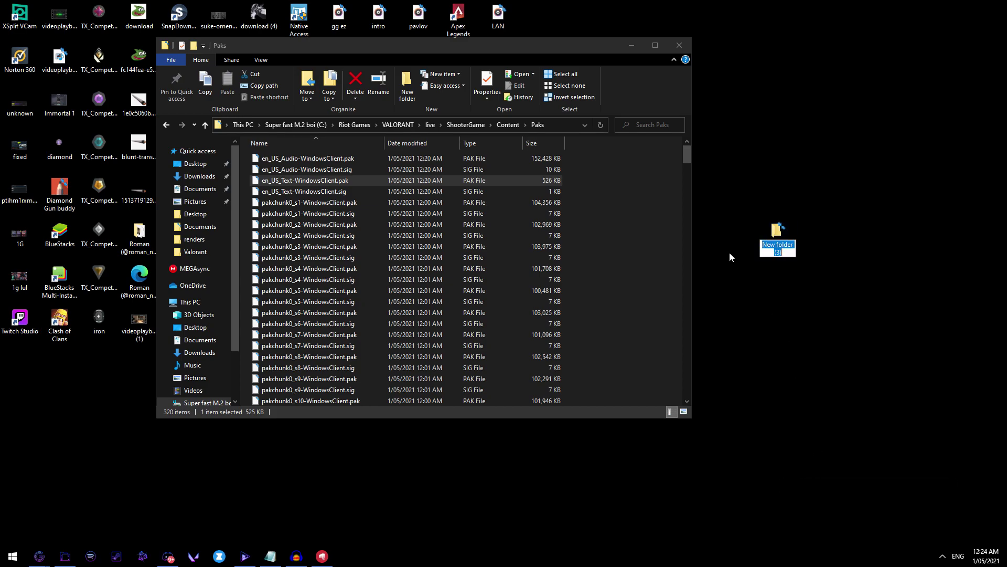
text(new l)
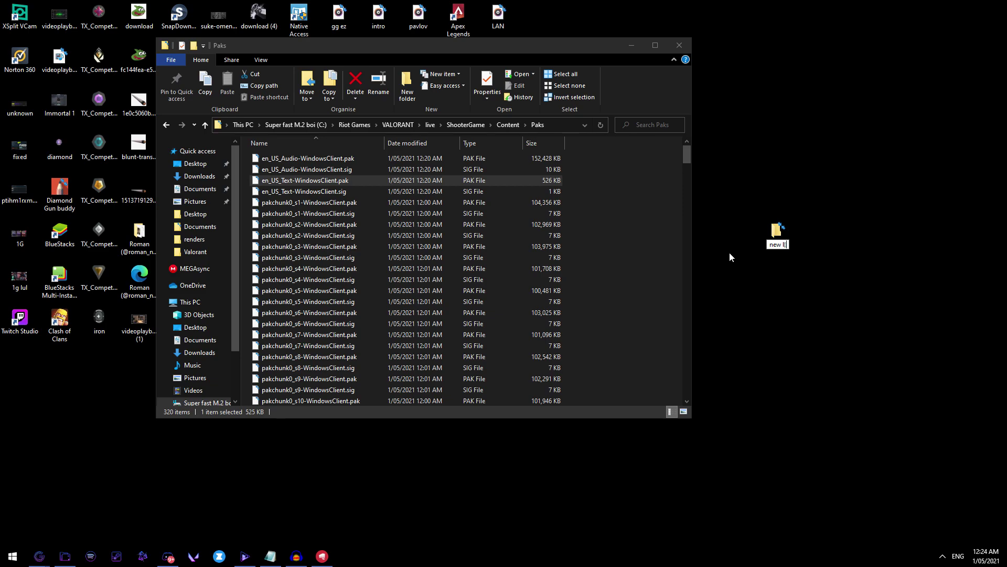
key(BackSpace)
key(BackSpace)
key(BackSpace)
key(BackSpace)
key(BackSpace)
text(eng lan)
key(Return)
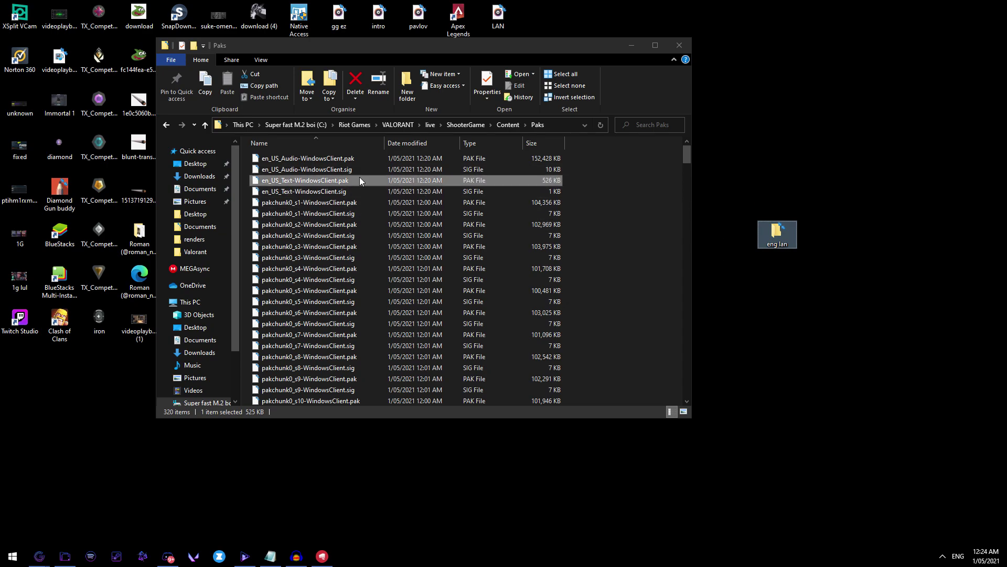
Copy en_US_Text-WindowsClient.pak and .sig from Paks into the eng lan folder.
drag(572, 180, 473, 190)
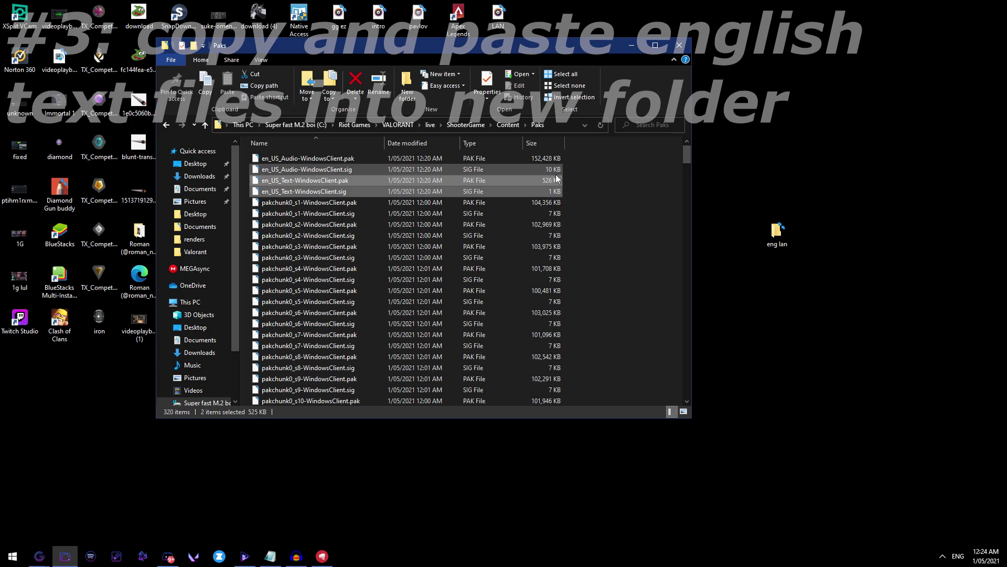
key(ctrl+c)
double_click(777, 231)
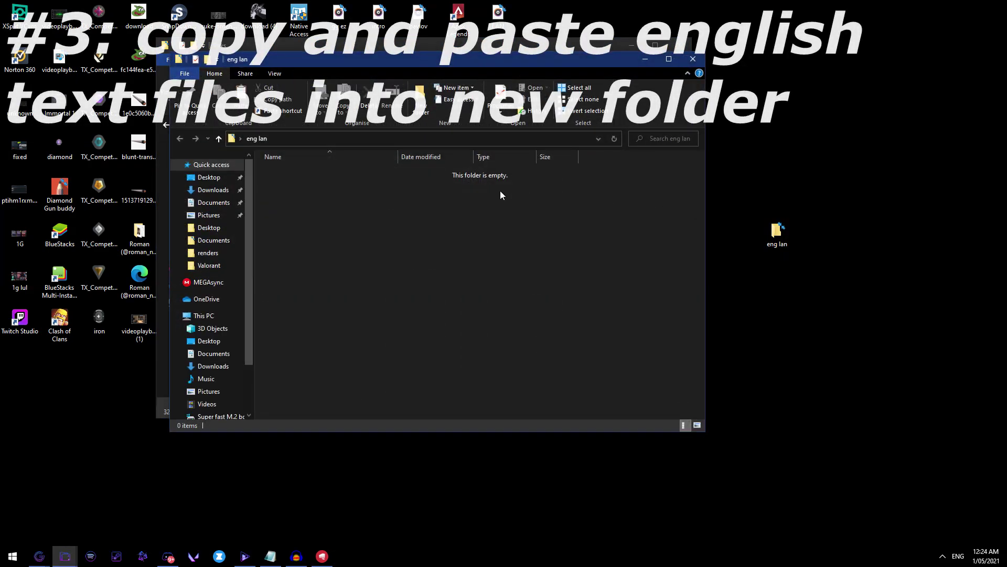
key(ctrl+v)
Close the Paks window and minimize eng lan to leave the desktop showing.
drag(502, 63, 768, 117)
click(734, 269)
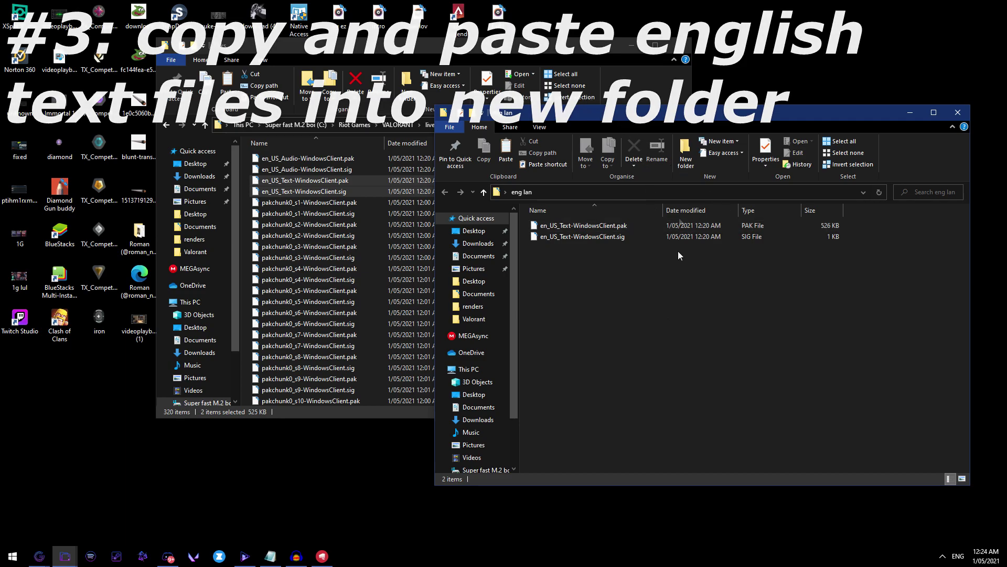
drag(650, 112, 710, 404)
click(645, 285)
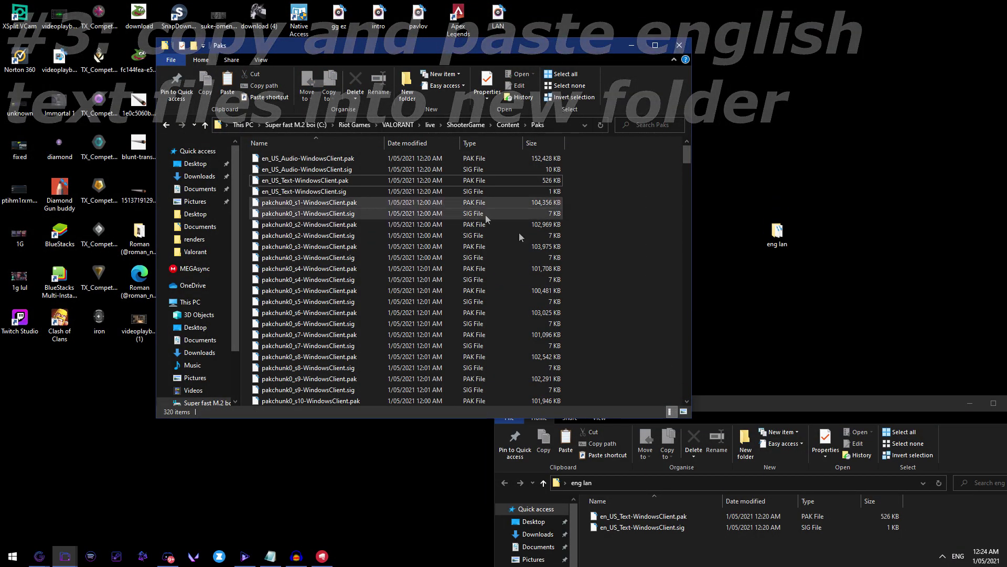
drag(806, 411, 689, 353)
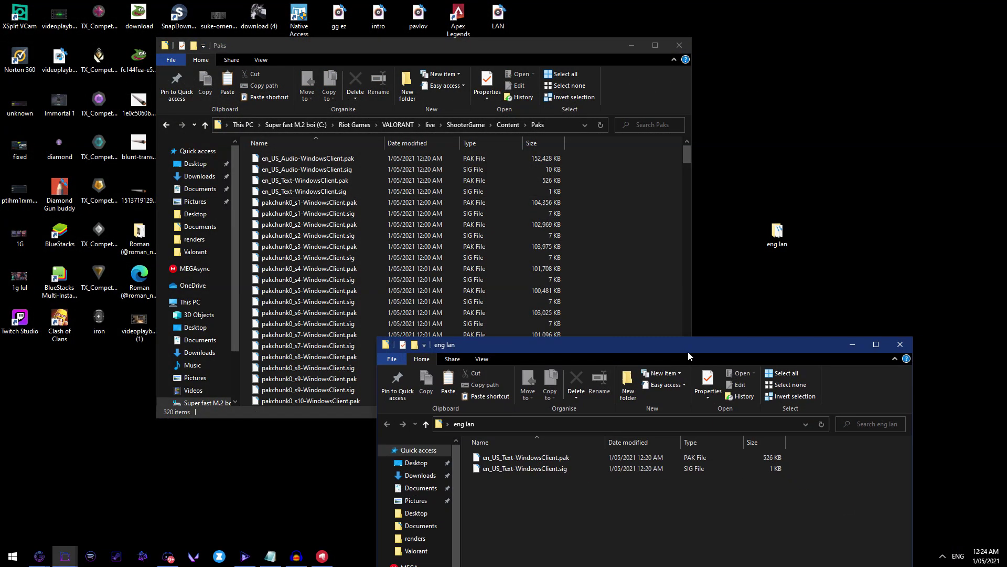
click(679, 45)
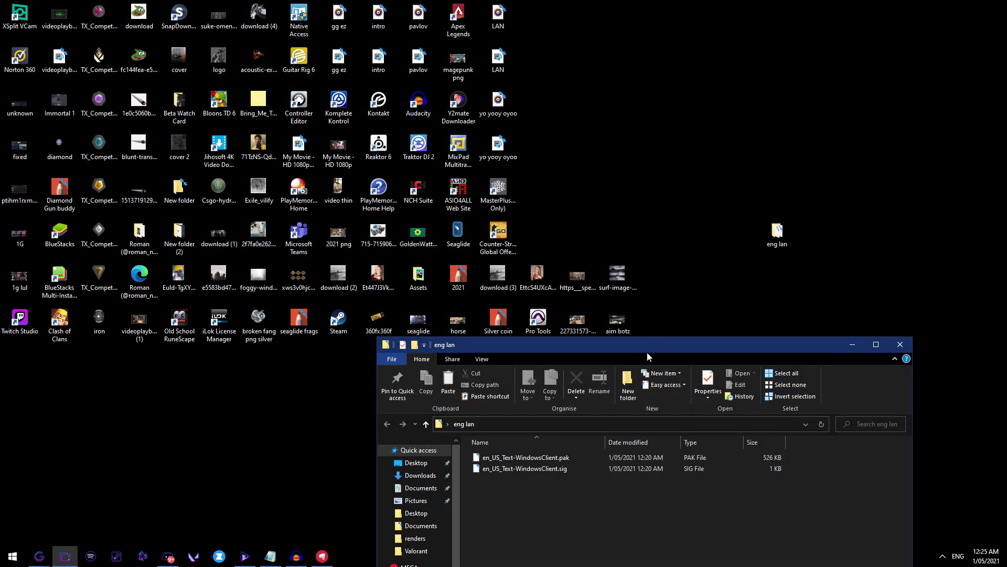
drag(648, 355, 669, 454)
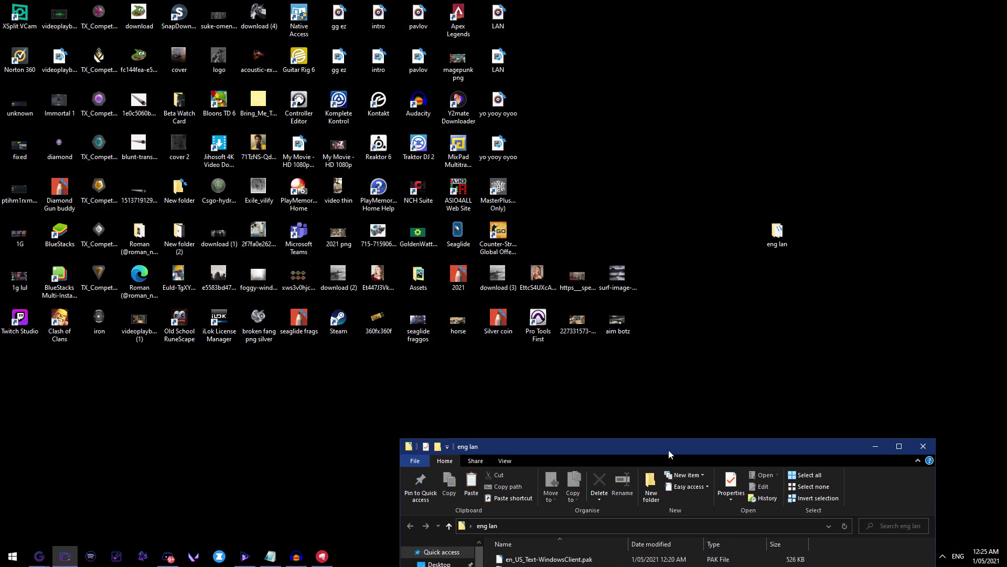
drag(577, 445, 203, 26)
click(502, 27)
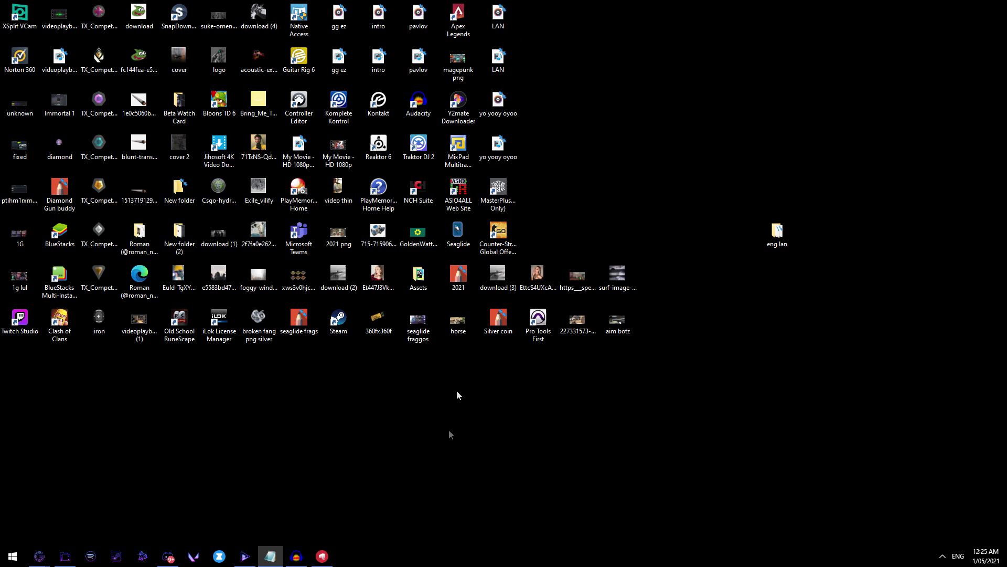
In Riot Client settings, set Game Language to Русский (Russian), then move to the password field.
click(324, 555)
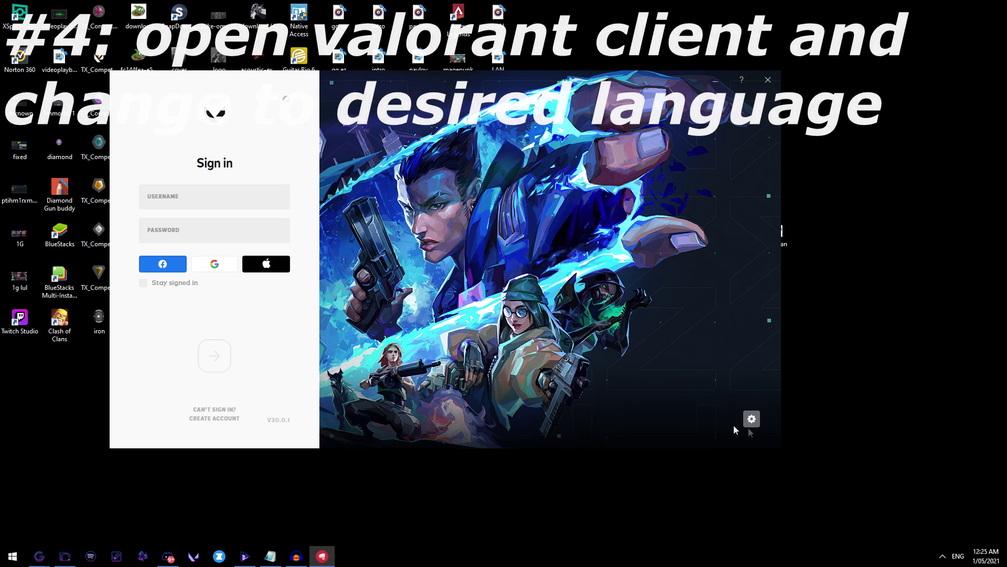
click(751, 419)
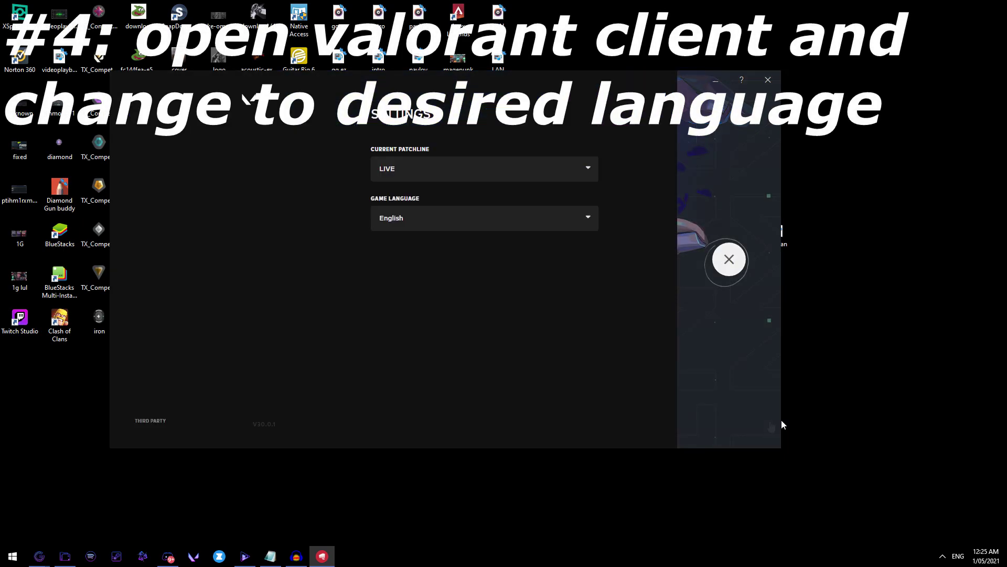
click(487, 213)
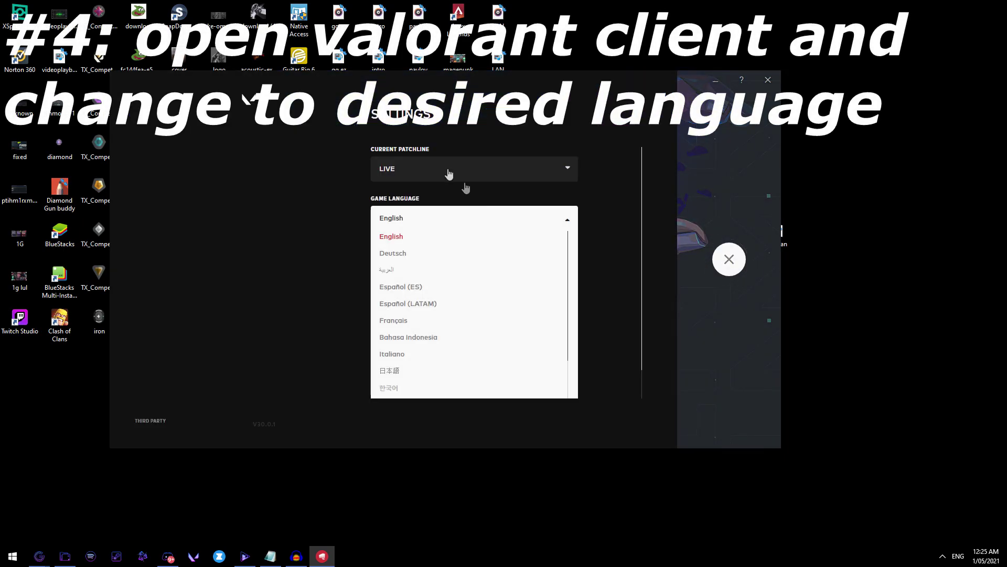
click(730, 260)
click(752, 420)
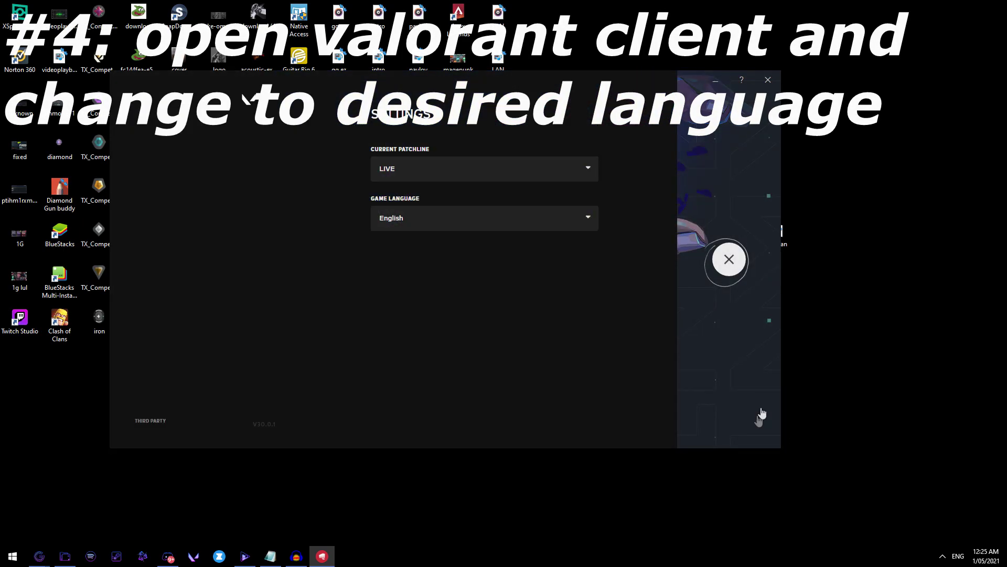
click(430, 214)
scroll(444, 315, down, 3)
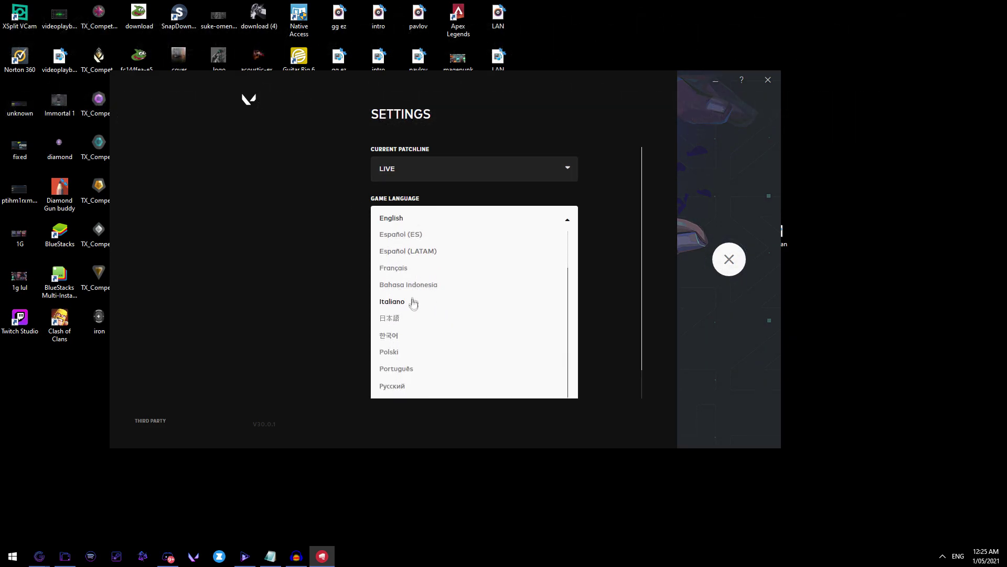
click(399, 355)
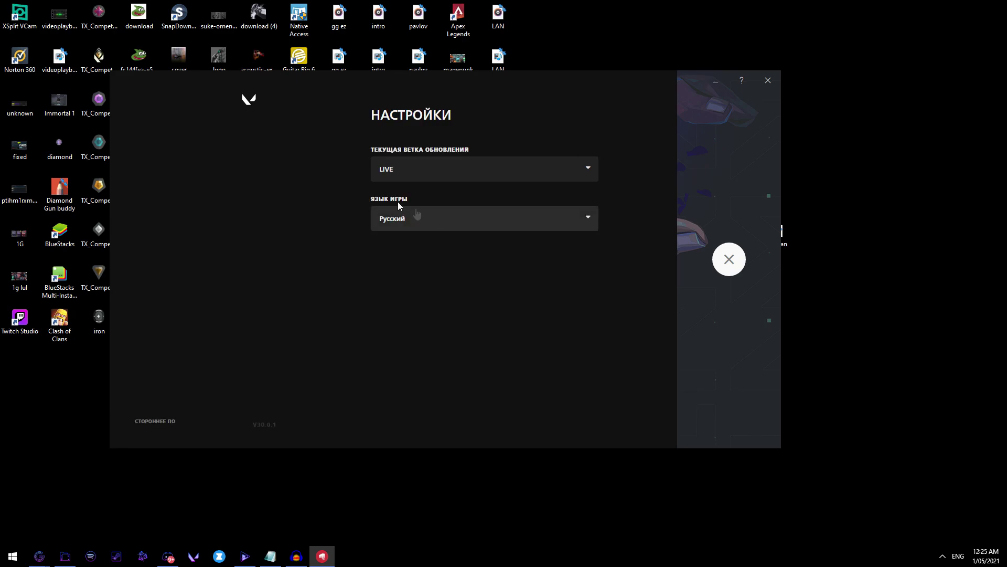
click(729, 257)
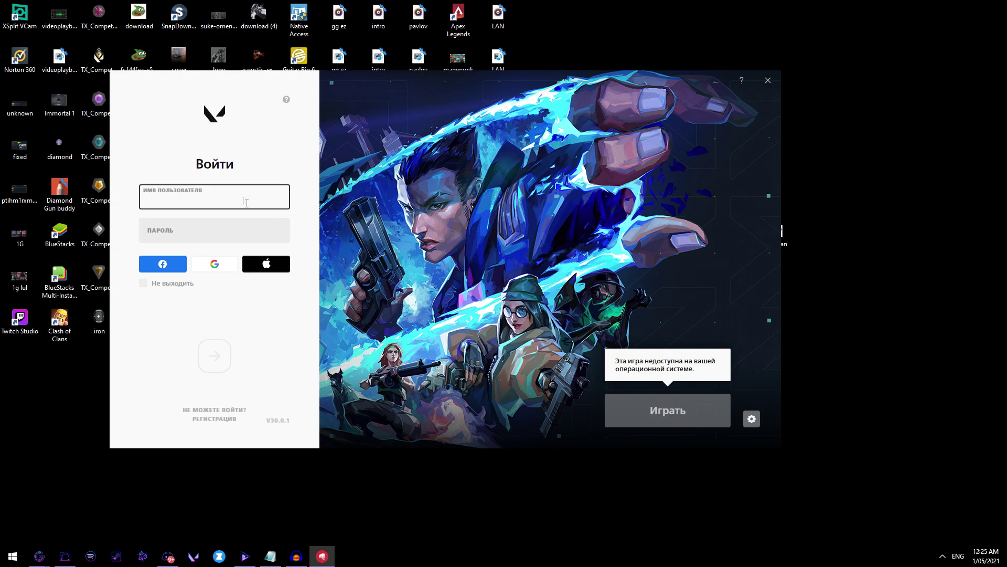
key(Tab)
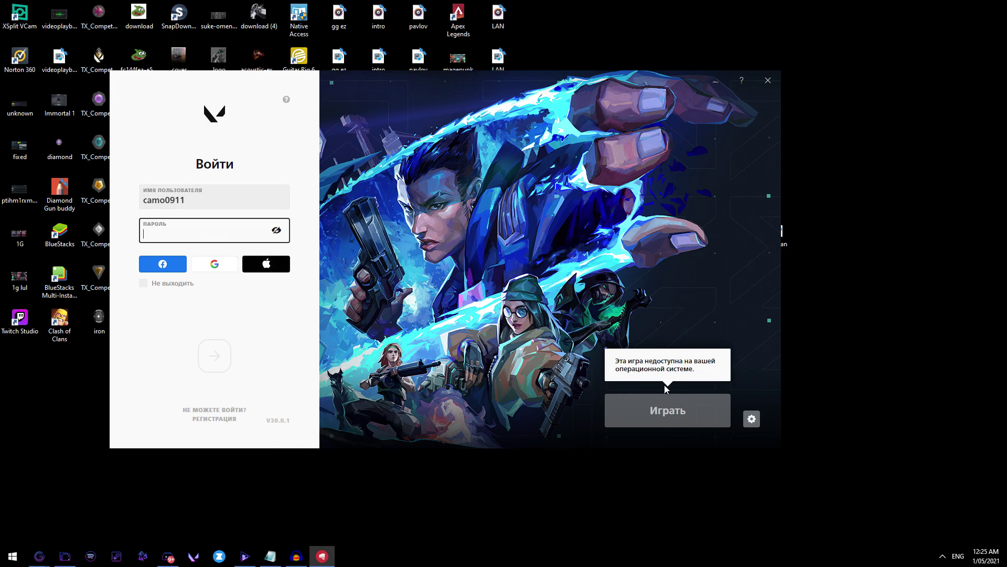
drag(627, 362, 700, 370)
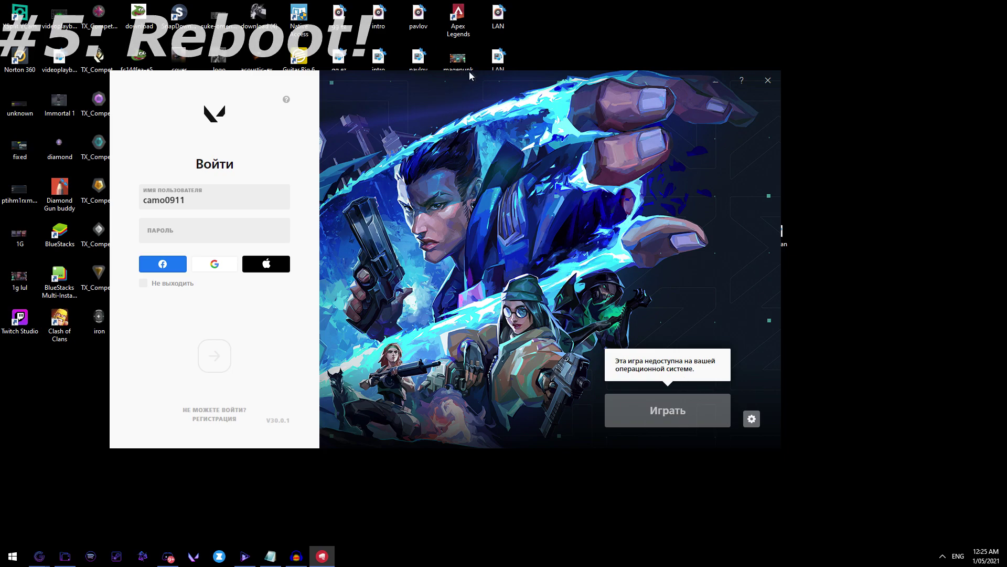
Switch back to the Content folder window and open its Paks folder.
drag(471, 76, 569, 93)
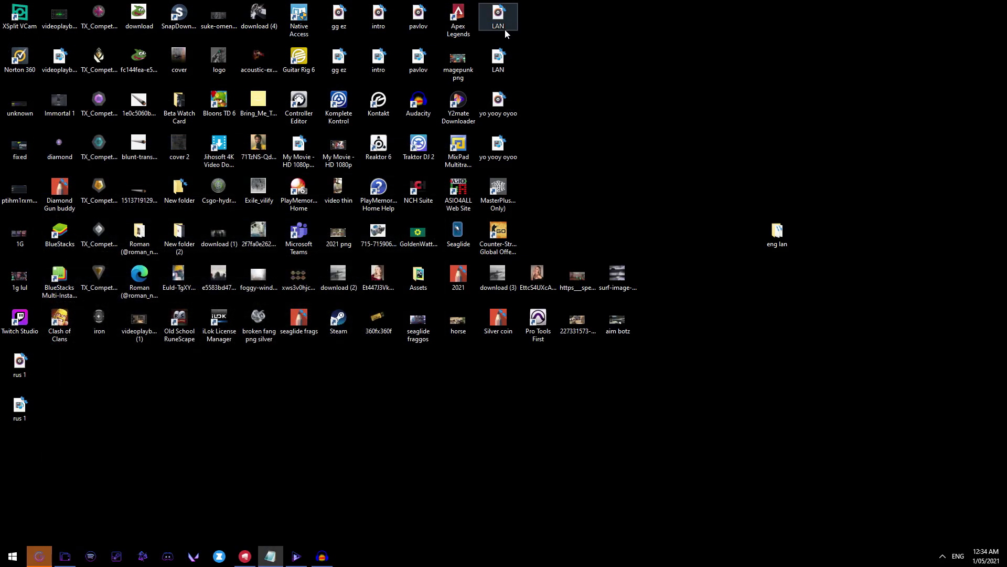
key(alt+Tab)
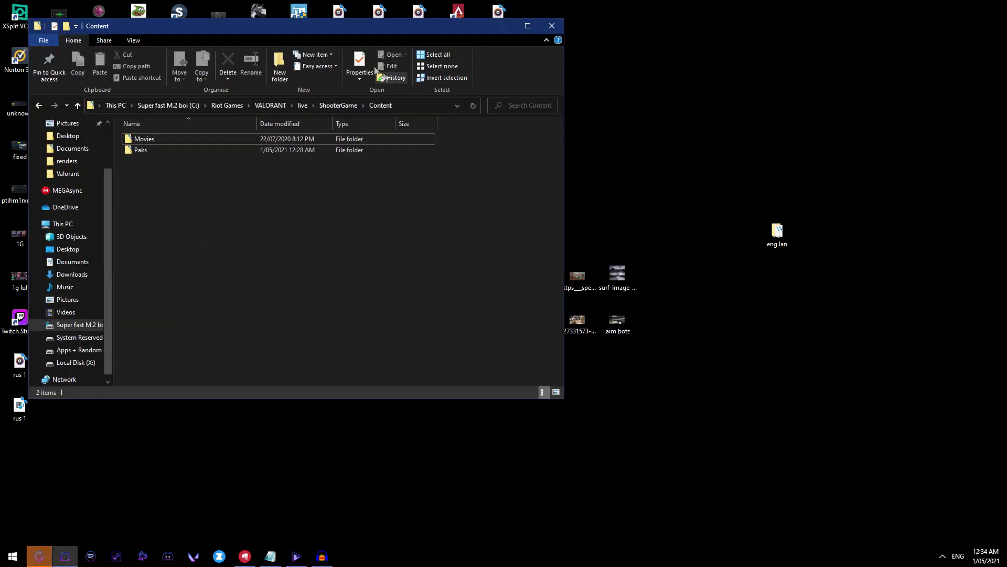
drag(354, 29, 374, 35)
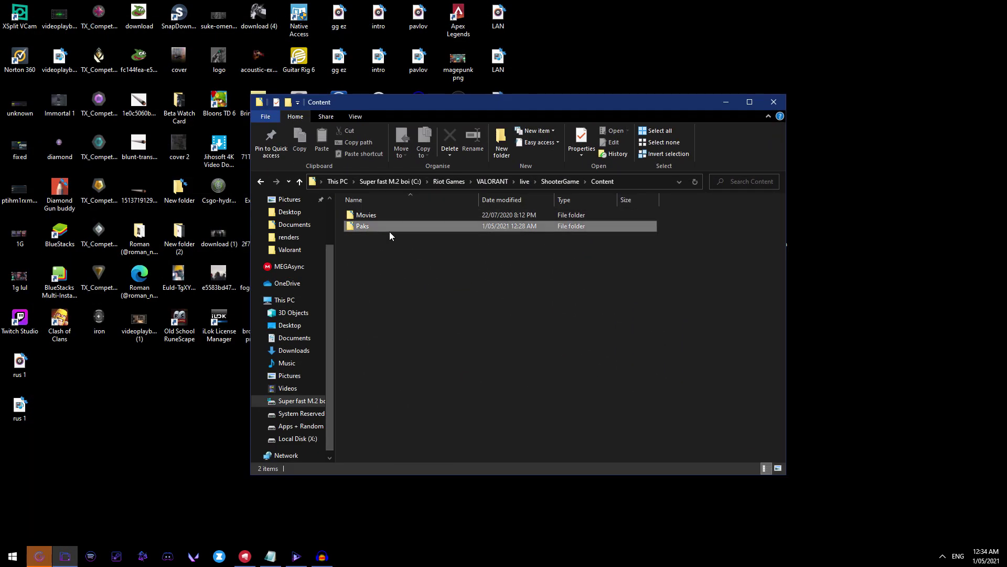
double_click(389, 227)
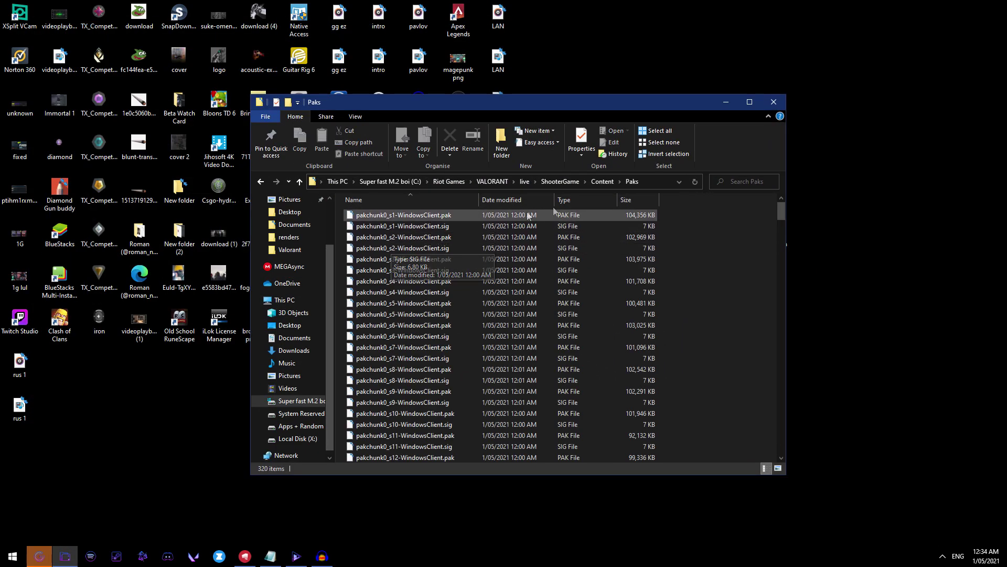
scroll(648, 265, down, 5)
scroll(651, 266, up, 5)
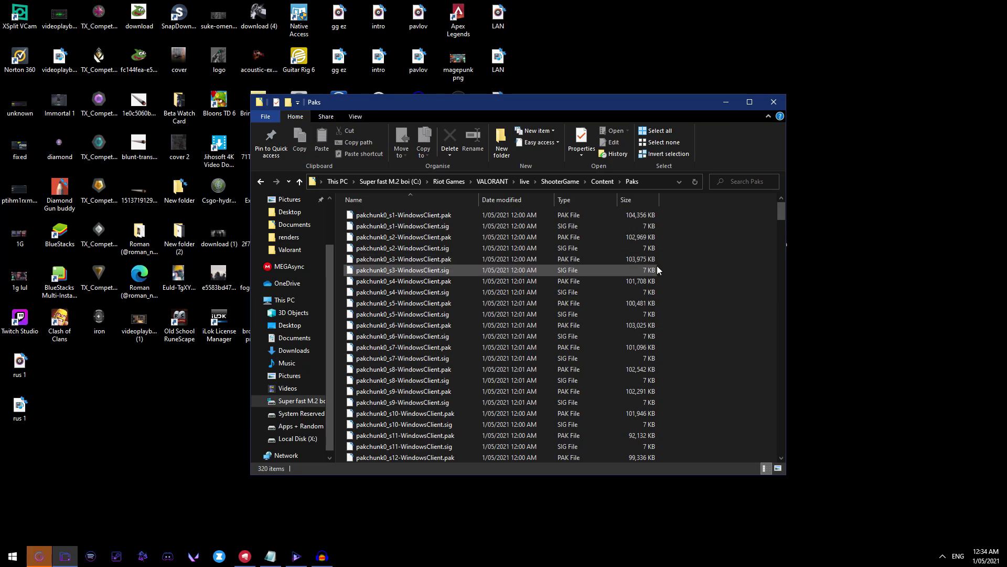
drag(345, 214, 399, 272)
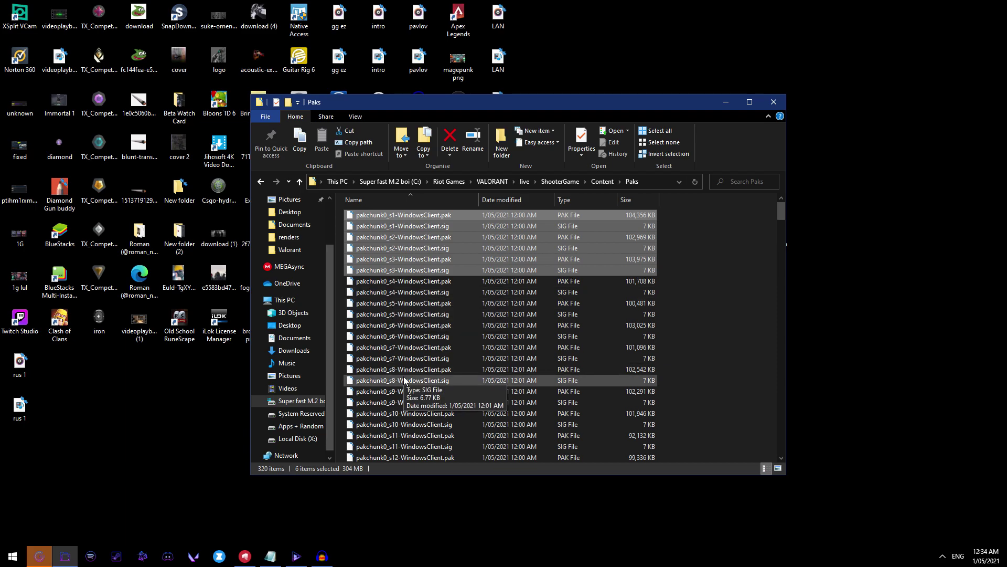
Move the Riot sign-in window to the lower left and make the Paks window taller.
click(254, 561)
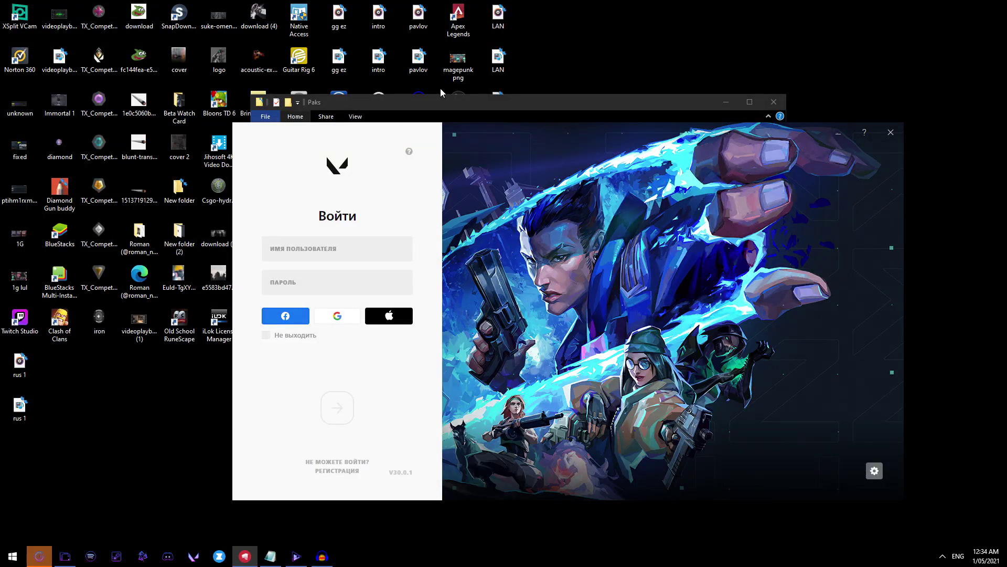
drag(556, 128, 362, 335)
click(699, 264)
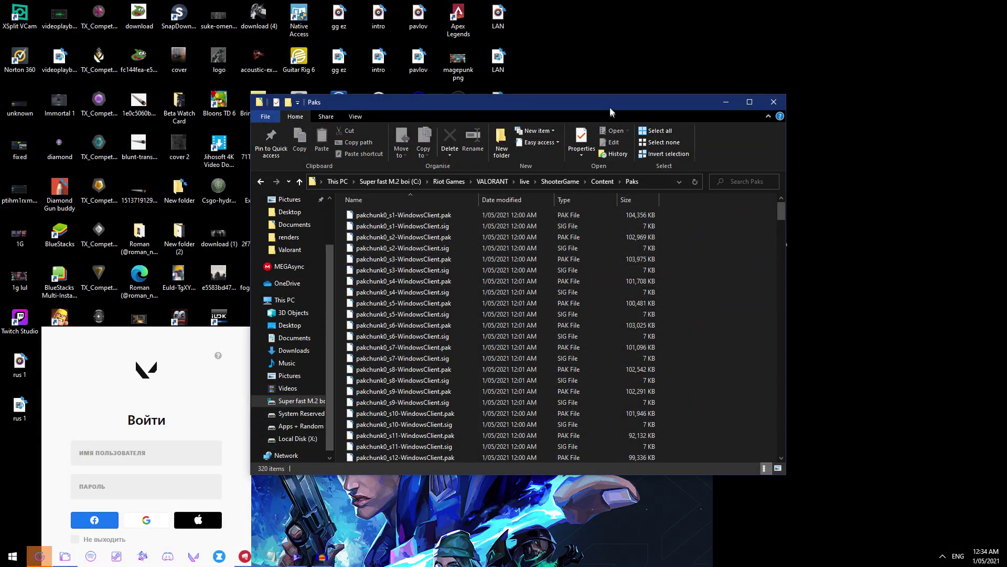
drag(608, 95, 480, 67)
Place the eng lan window right of Paks and scroll Paks to the ru_RU_Text files.
click(371, 208)
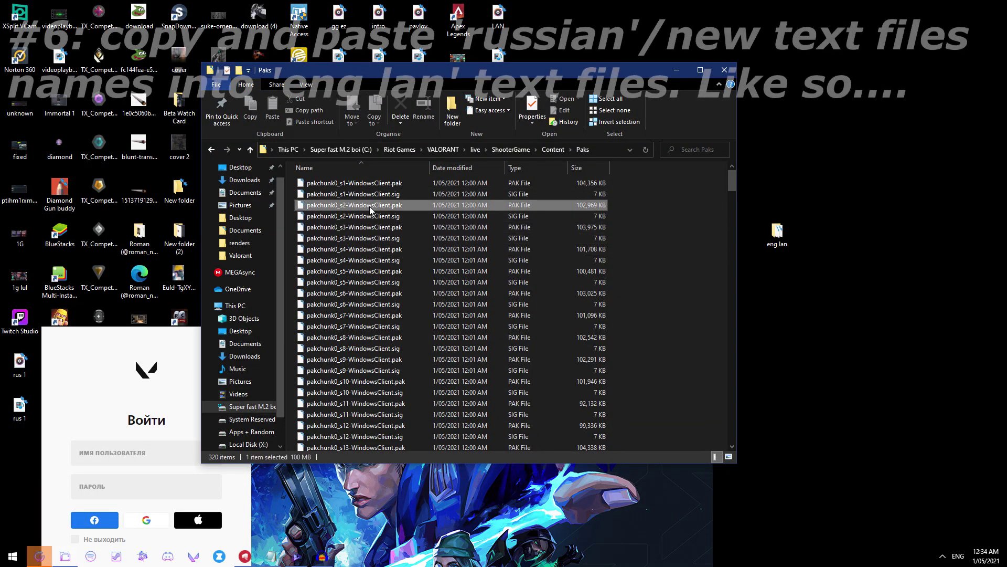
scroll(371, 208, down, 15)
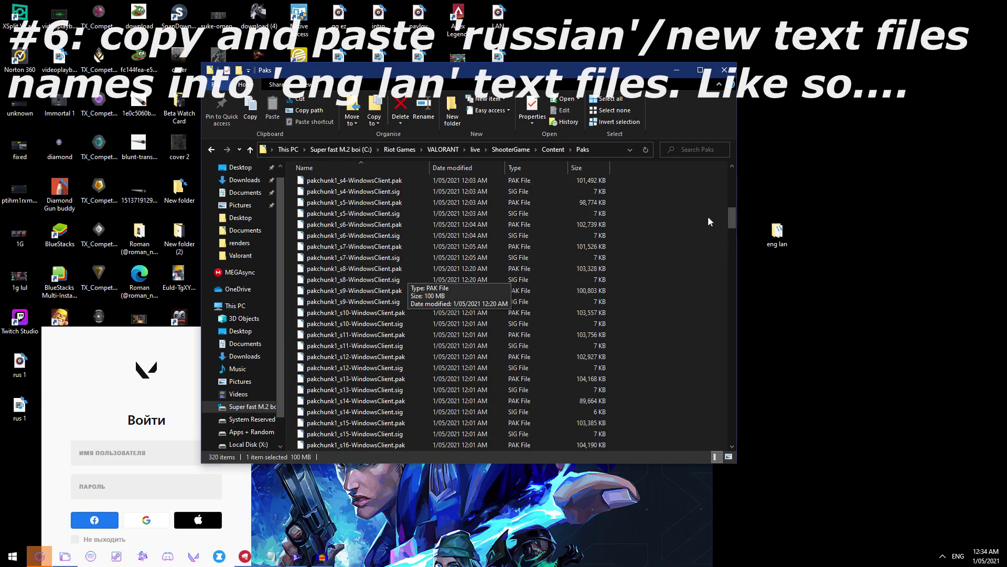
drag(731, 221, 700, 436)
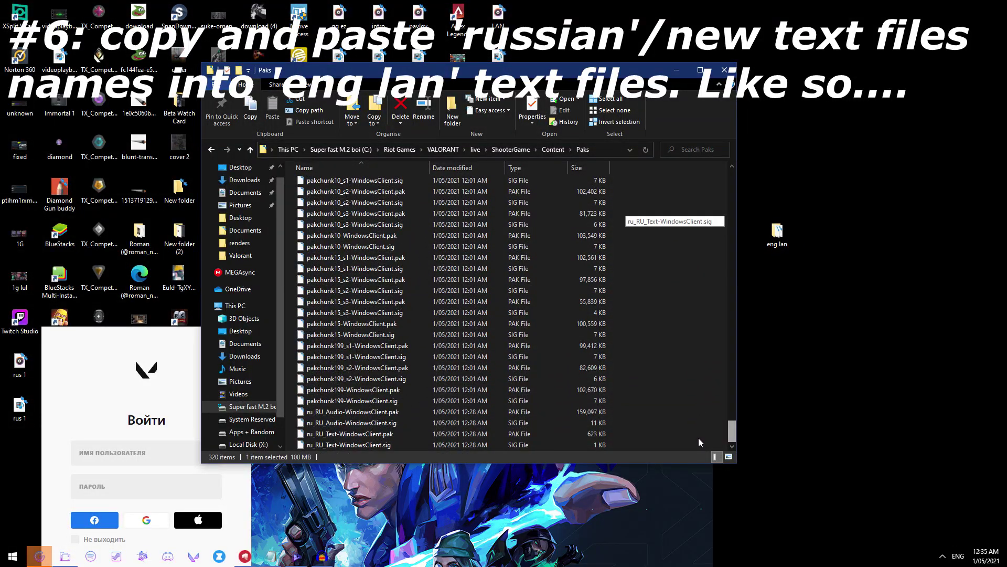
click(504, 444)
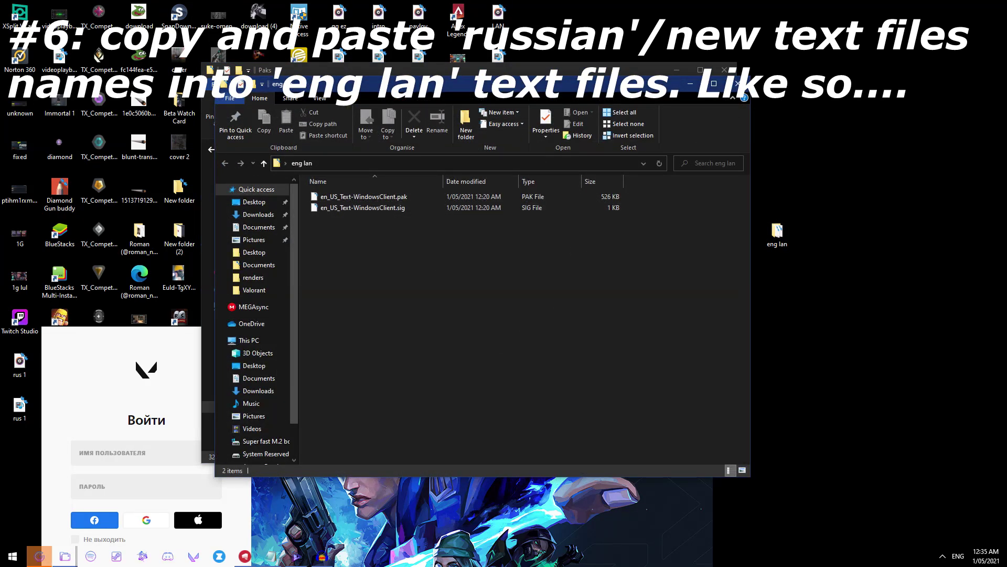
drag(472, 84, 785, 98)
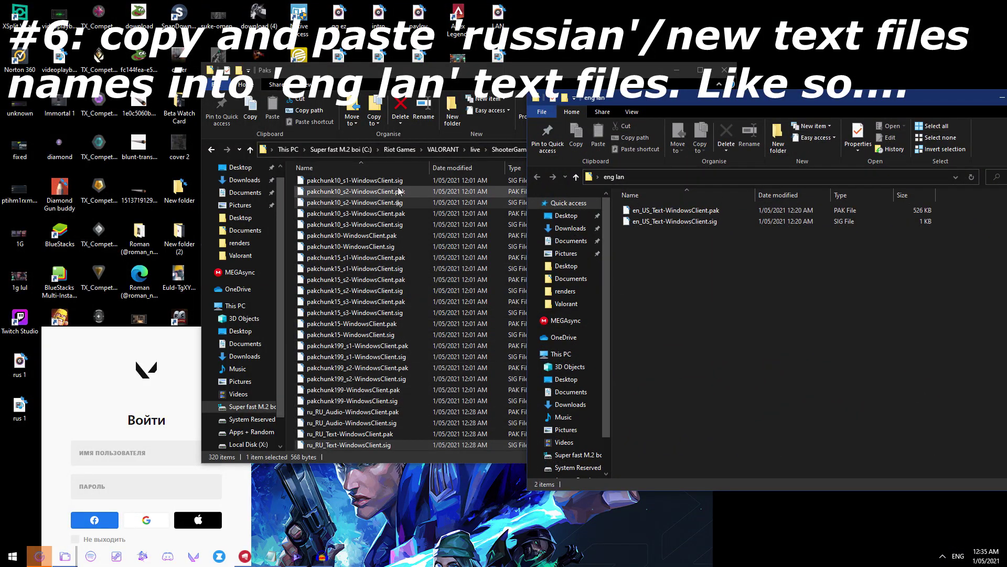
drag(368, 70, 328, 57)
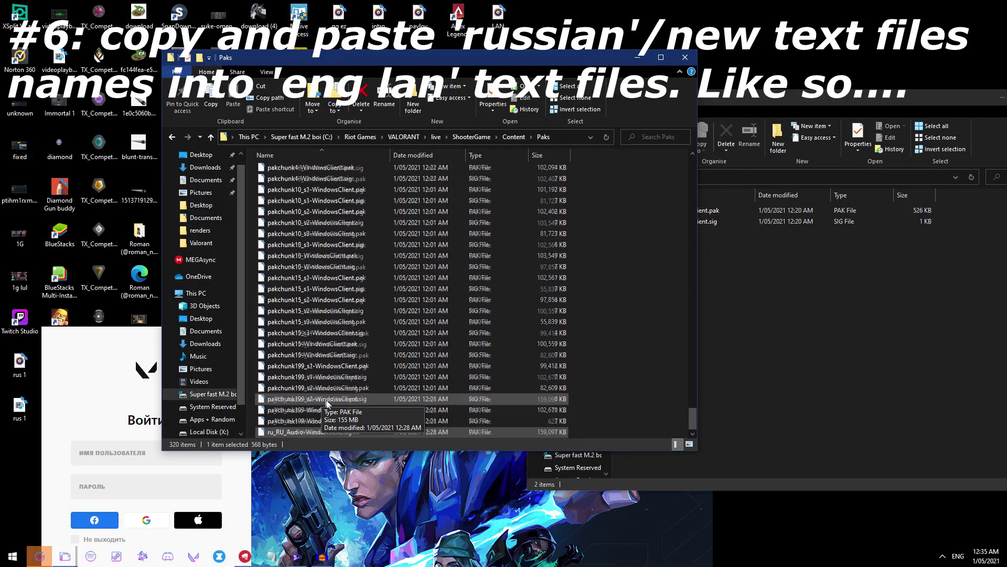
scroll(326, 403, down, 2)
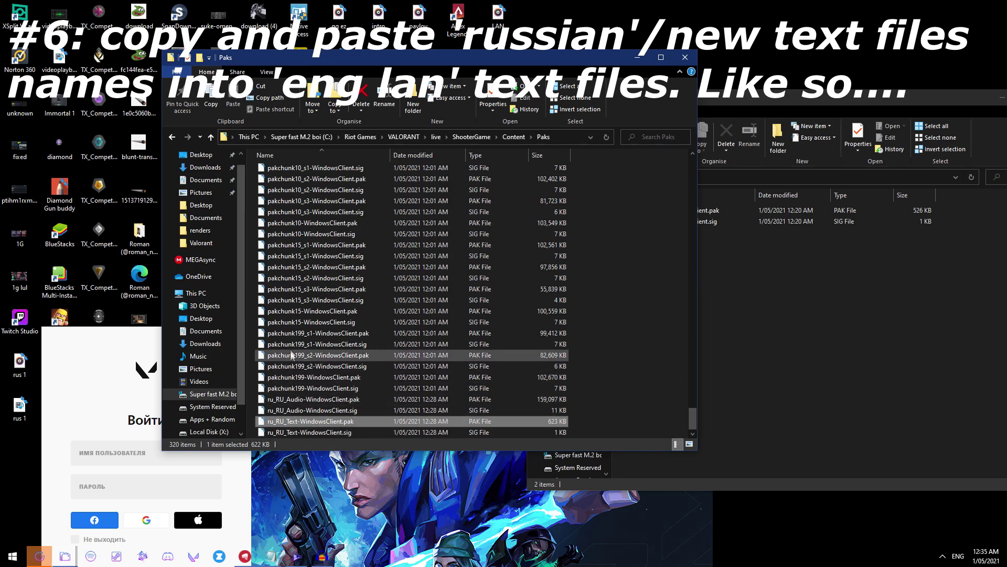
click(297, 399)
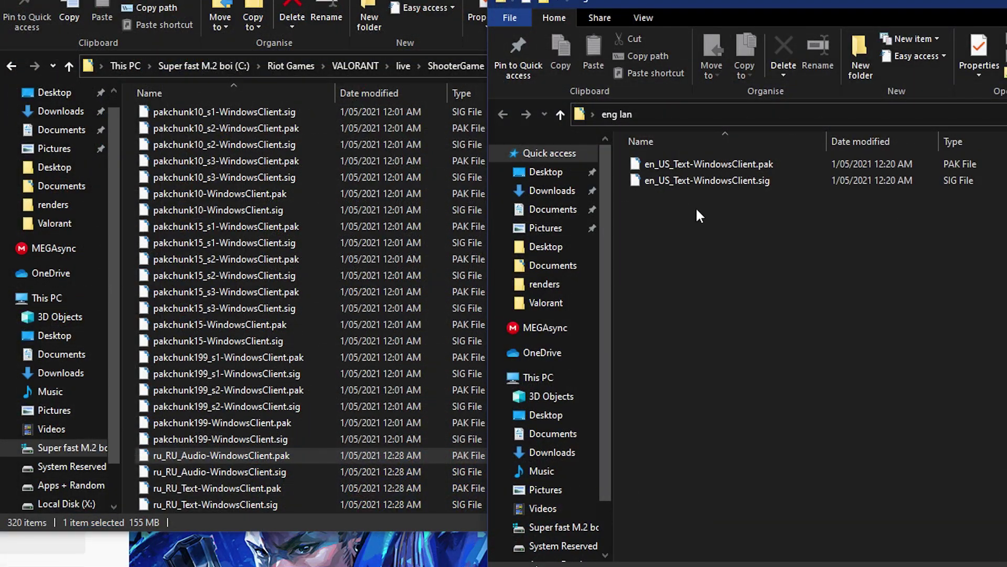
Copy the Russian .pak name and rename the English .pak to ru_RU_Text-WindowsClient.pak.
click(254, 486)
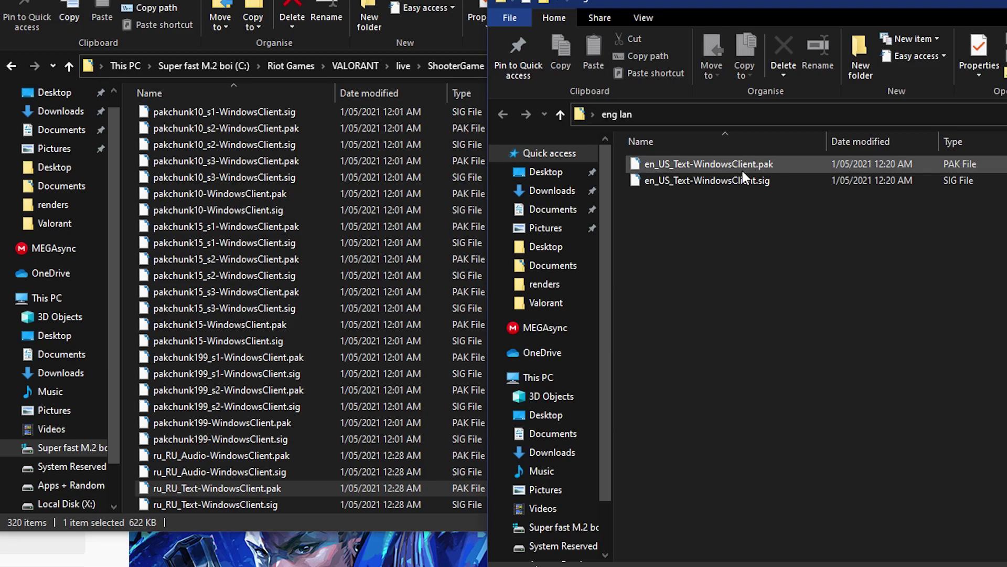
click(677, 165)
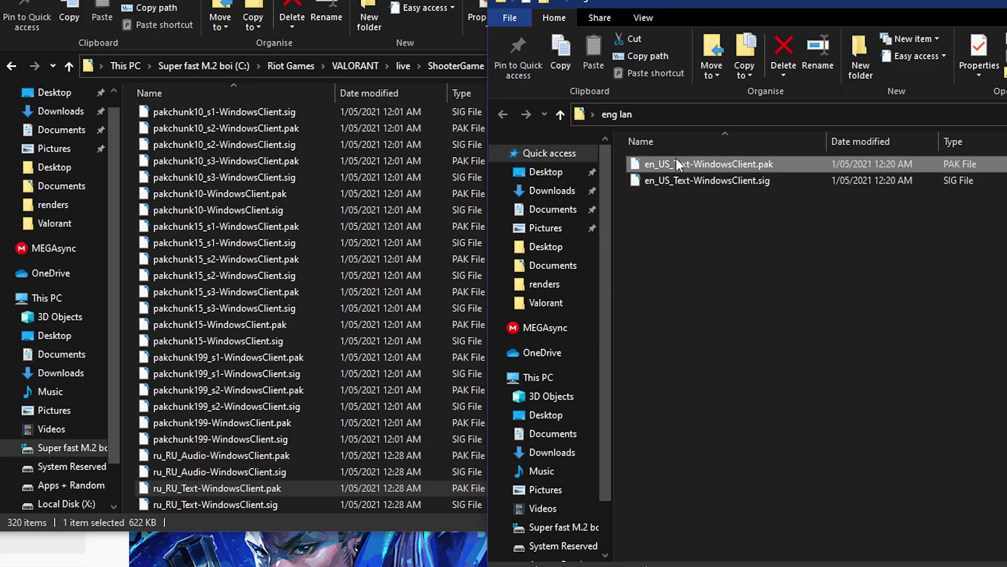
right_click(677, 160)
click(323, 489)
right_click(207, 486)
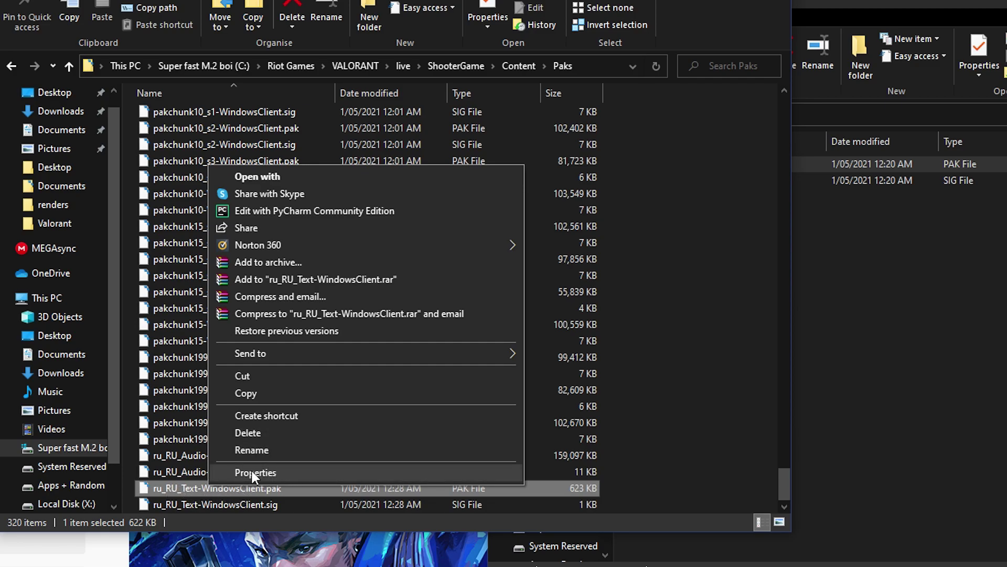
click(270, 451)
key(ctrl+c)
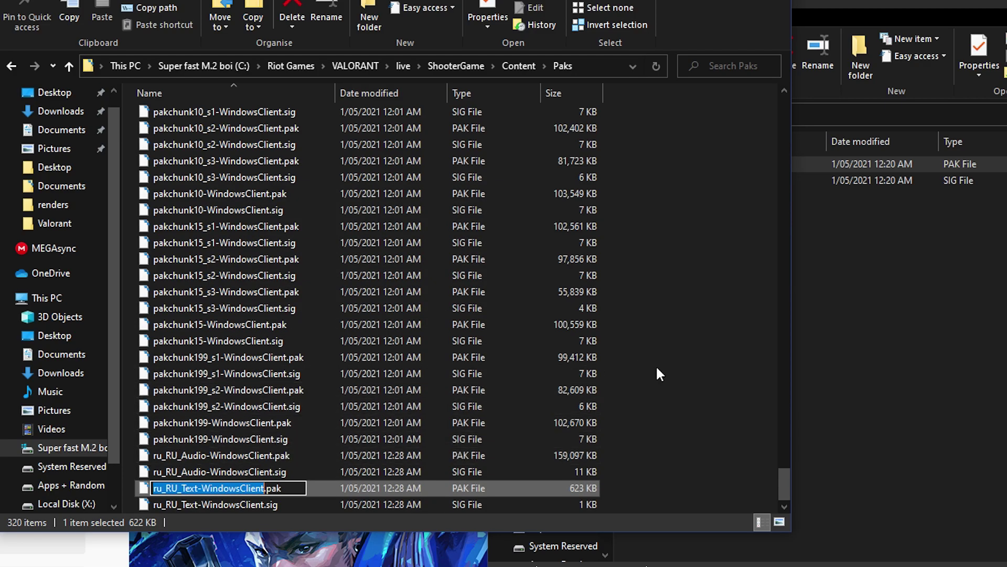
click(742, 166)
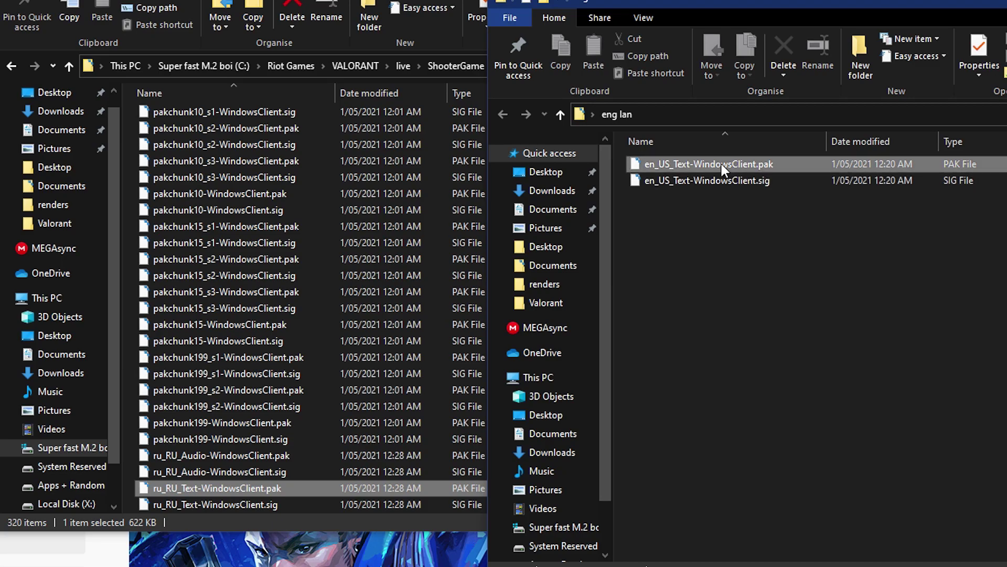
right_click(722, 164)
click(765, 471)
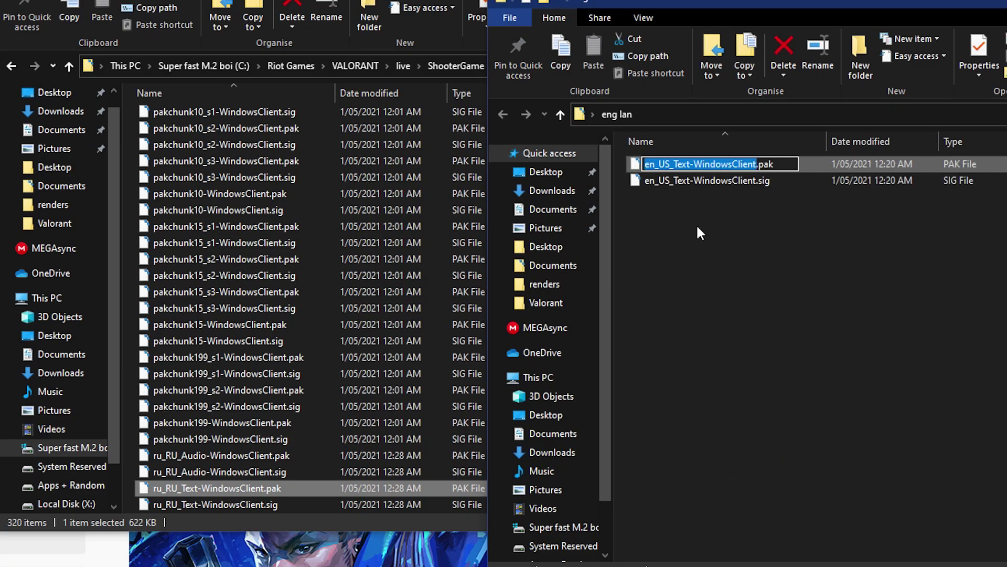
key(ctrl+v)
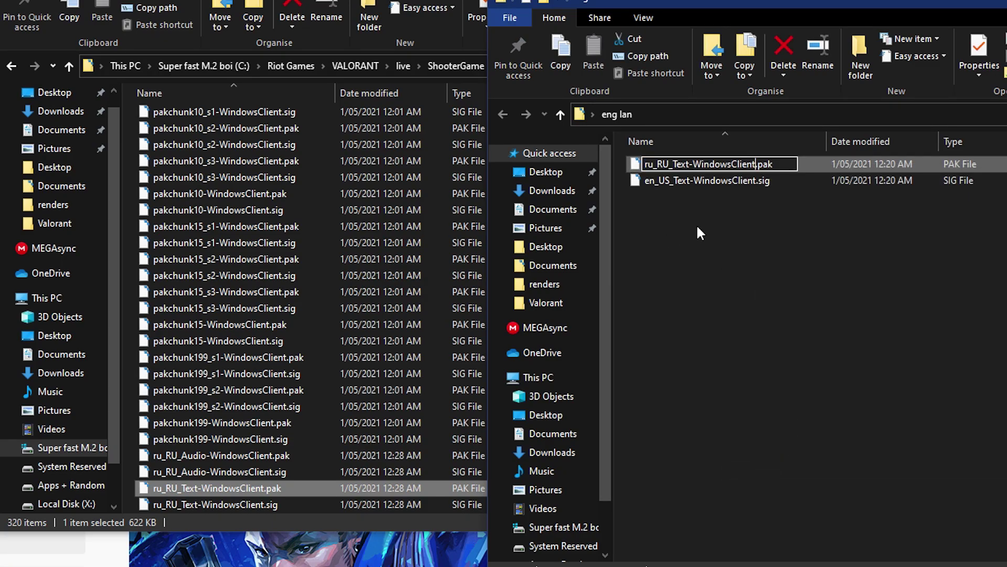
click(663, 209)
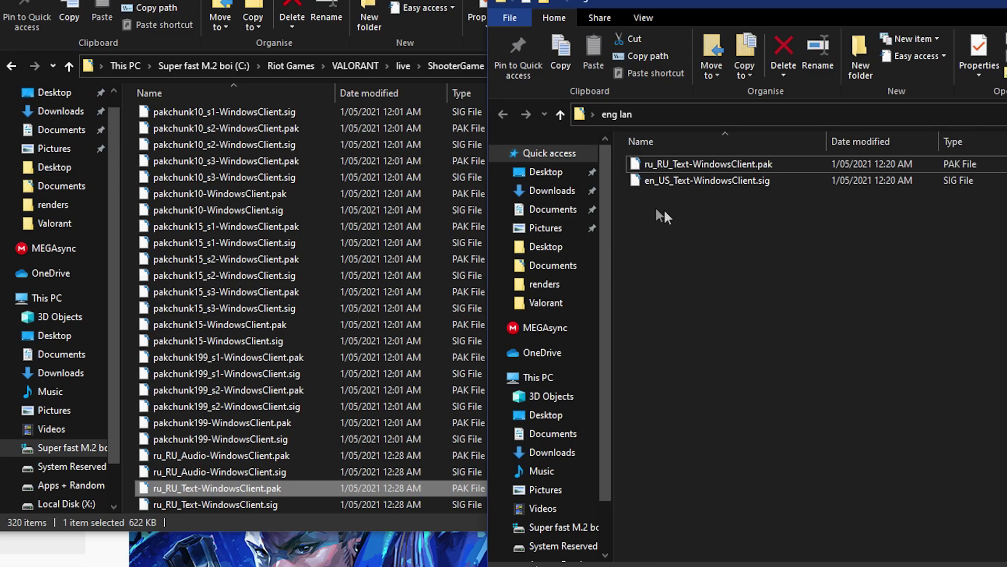
Copy the Russian .sig name and rename the English .sig to ru_RU_Text-WindowsClient.sig.
click(215, 503)
right_click(227, 504)
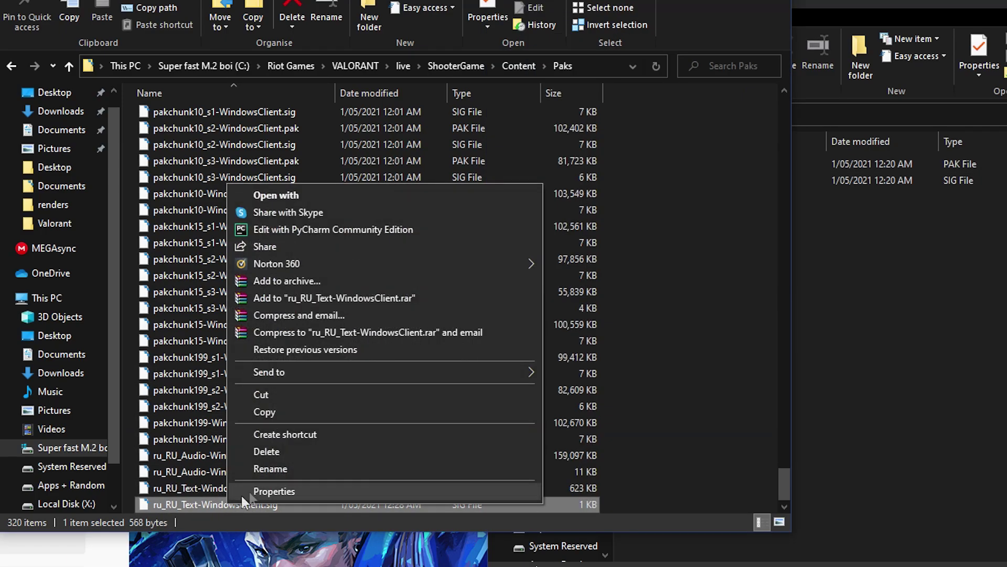
click(271, 471)
key(ctrl+c)
click(906, 205)
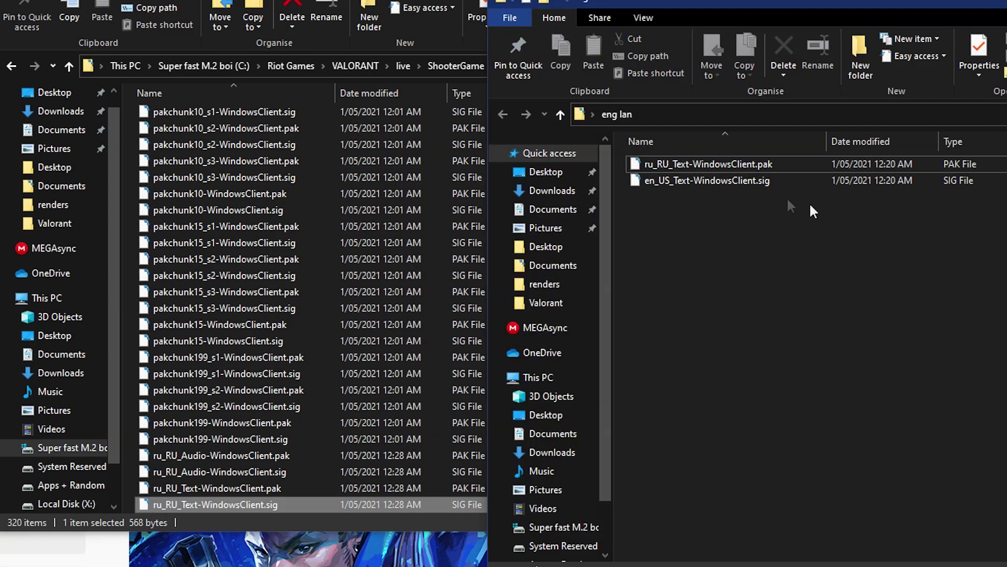
click(714, 179)
right_click(715, 178)
click(748, 486)
key(ctrl+v)
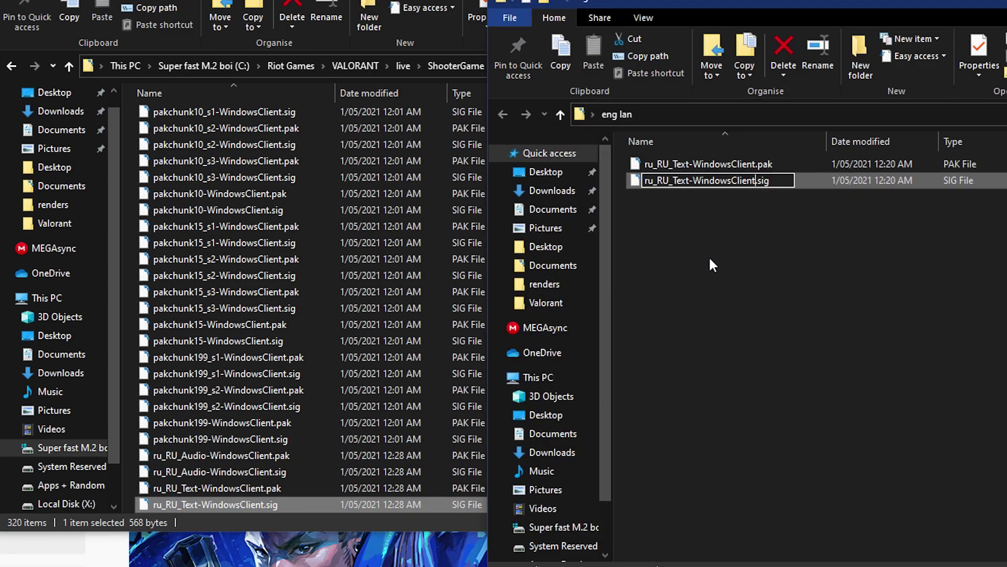
key(Return)
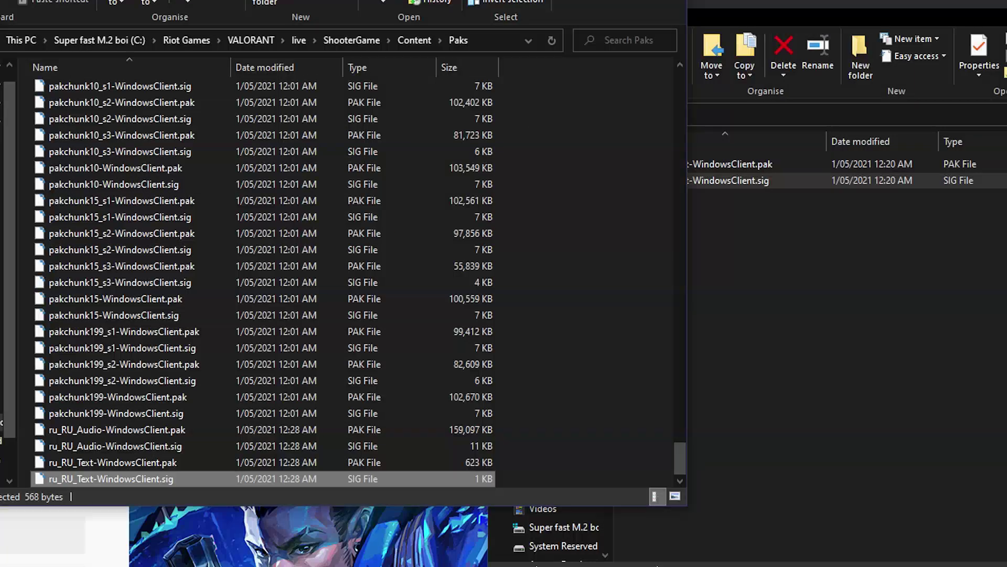
click(480, 560)
Position the blank Notepad window so the startup2 batch file shows behind it.
click(717, 363)
click(792, 11)
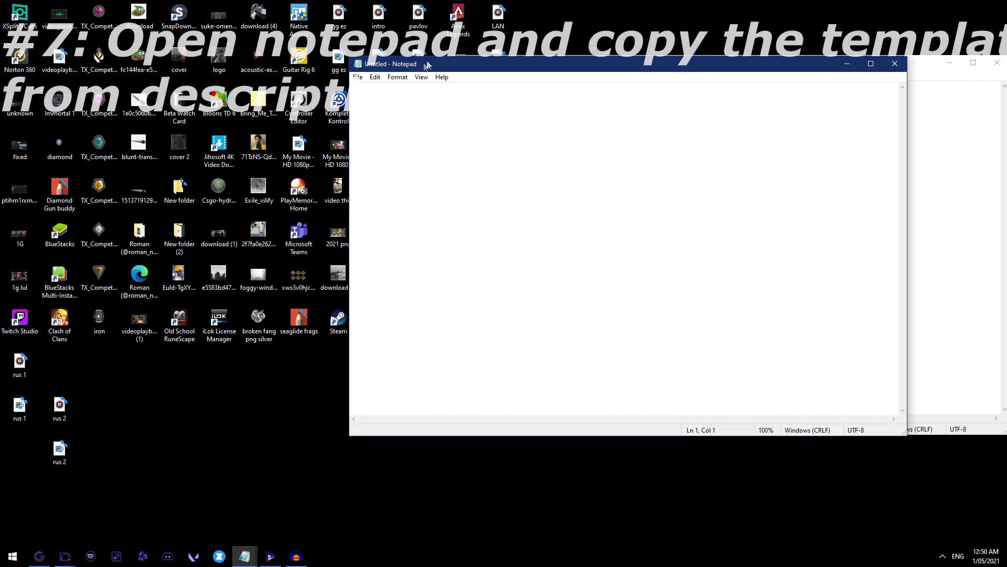
drag(419, 71, 396, 76)
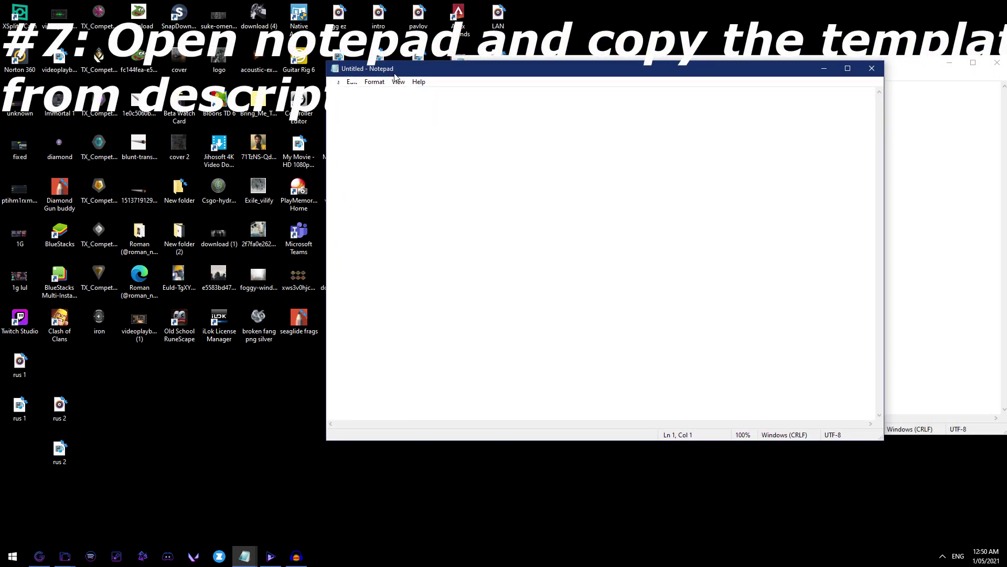
click(253, 435)
right_click(279, 424)
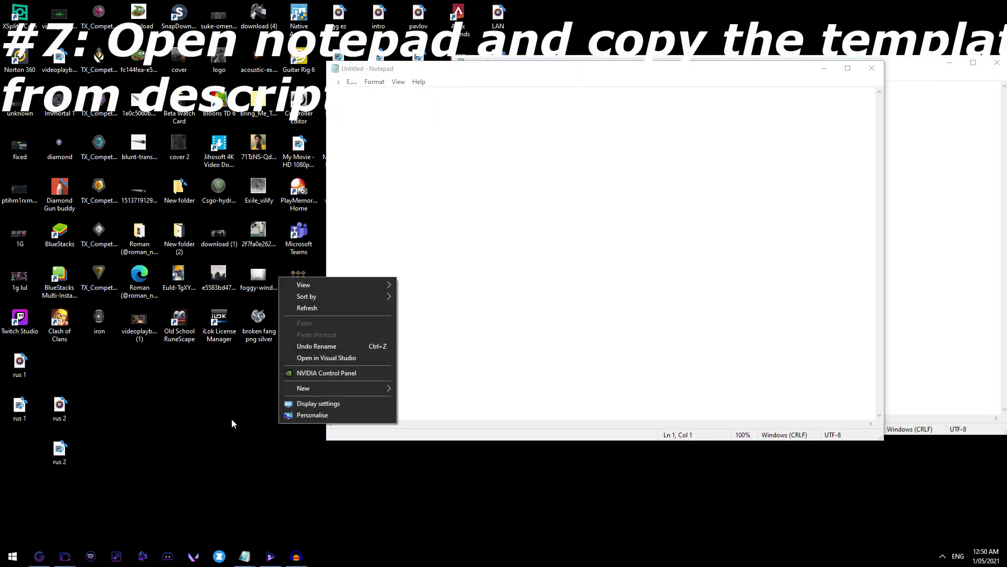
click(273, 438)
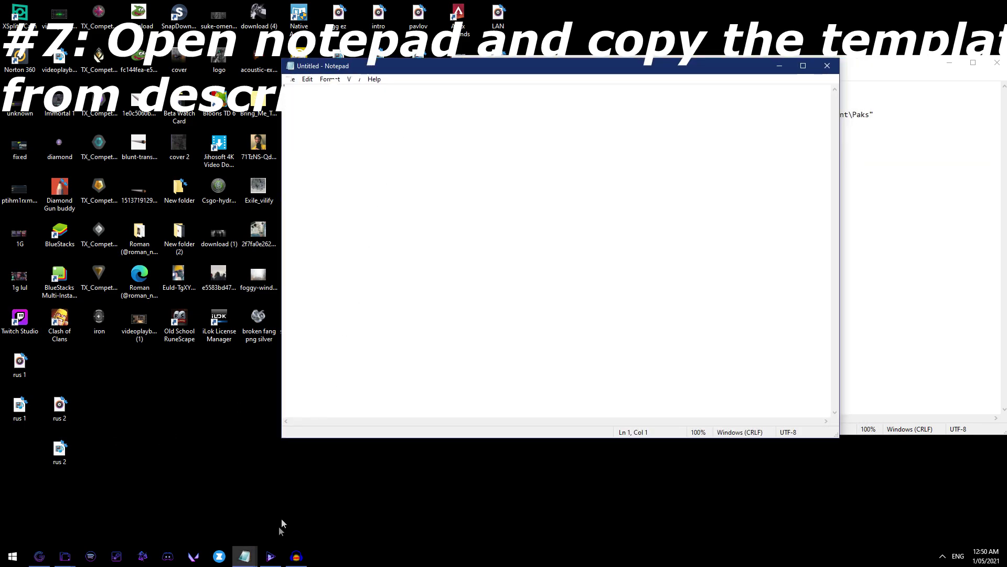
drag(414, 77, 224, 154)
Paste the four-line launcher template into the blank Notepad document.
click(507, 60)
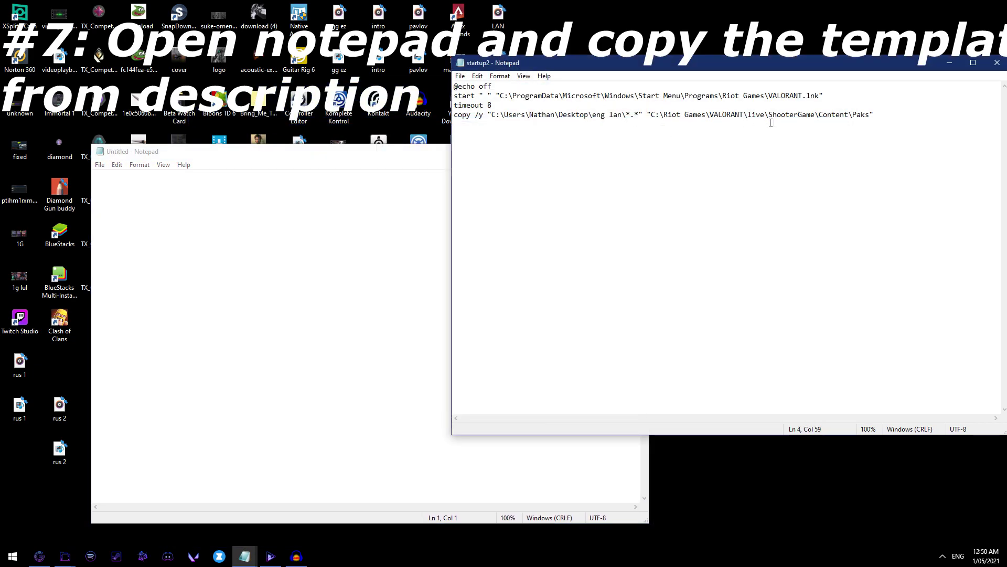
click(381, 234)
text(@echo off start " " "valorant game path\VALORANT.lnk" timeout 8 copy /y "english files folder path\*.*" "paks folder path")
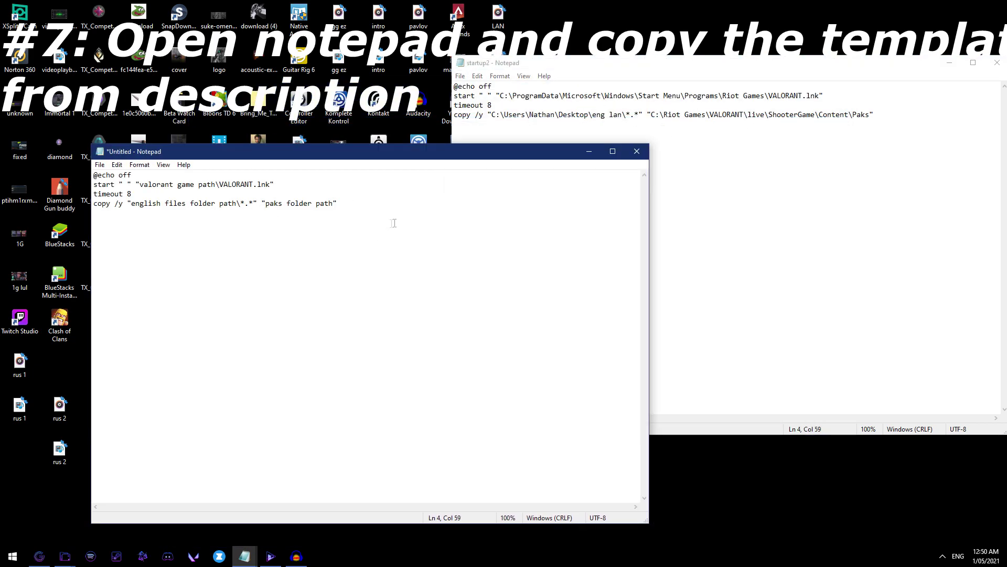
drag(346, 204, 71, 180)
click(298, 237)
Arrange the startup2 and template windows and select the 'valorant game path' placeholder.
click(495, 73)
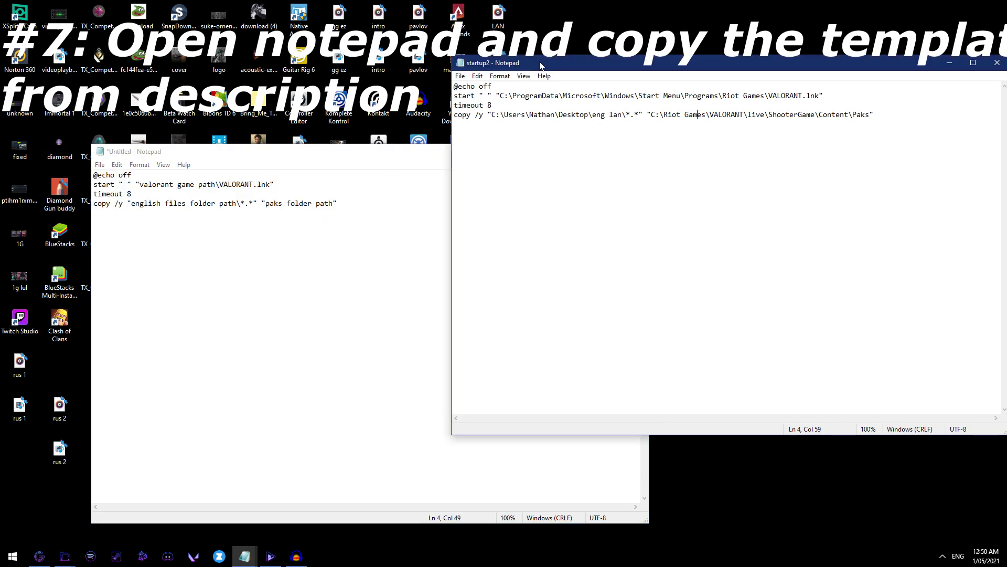
drag(542, 66, 694, 117)
click(548, 90)
drag(555, 68, 638, 62)
click(360, 152)
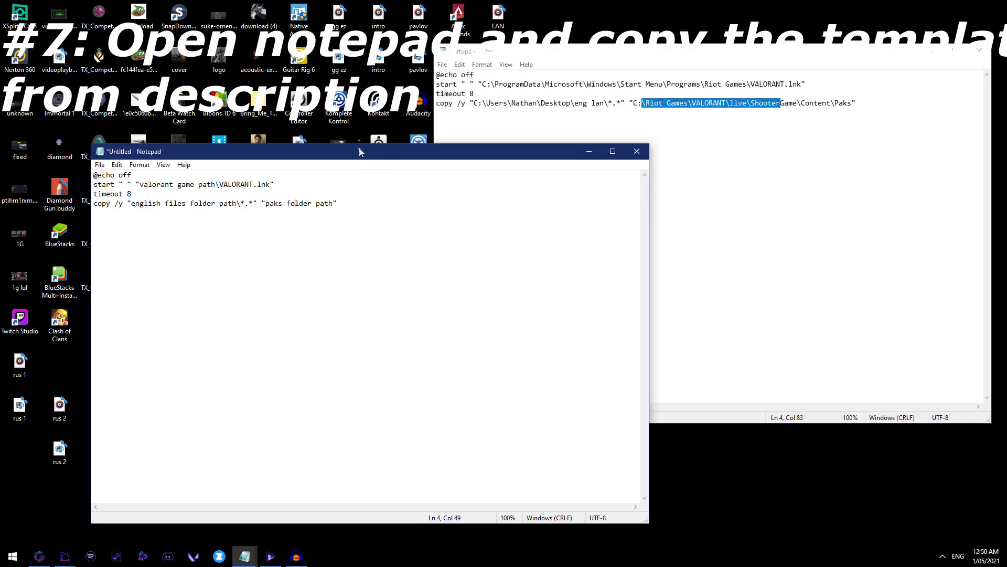
drag(310, 155, 315, 107)
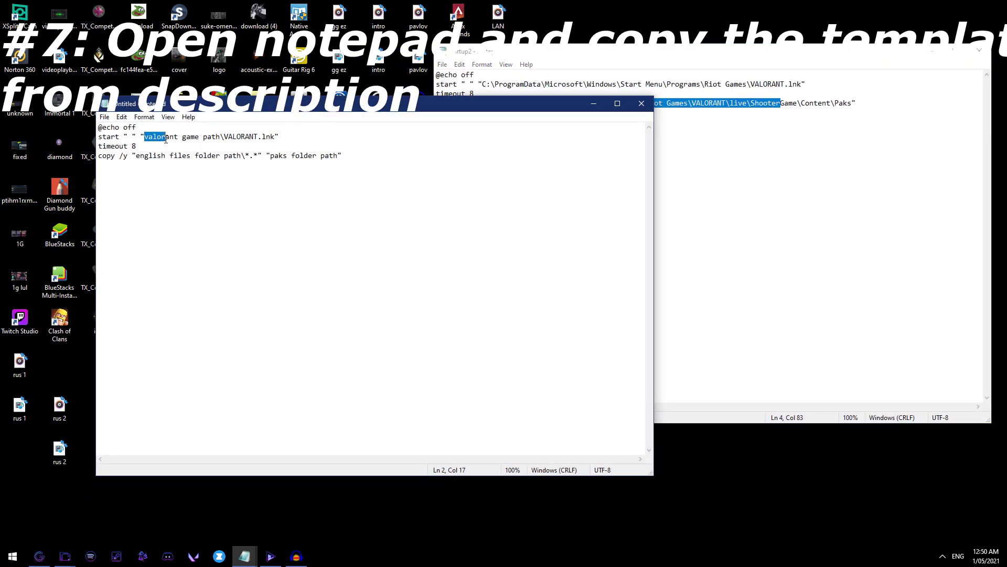
drag(165, 139, 276, 136)
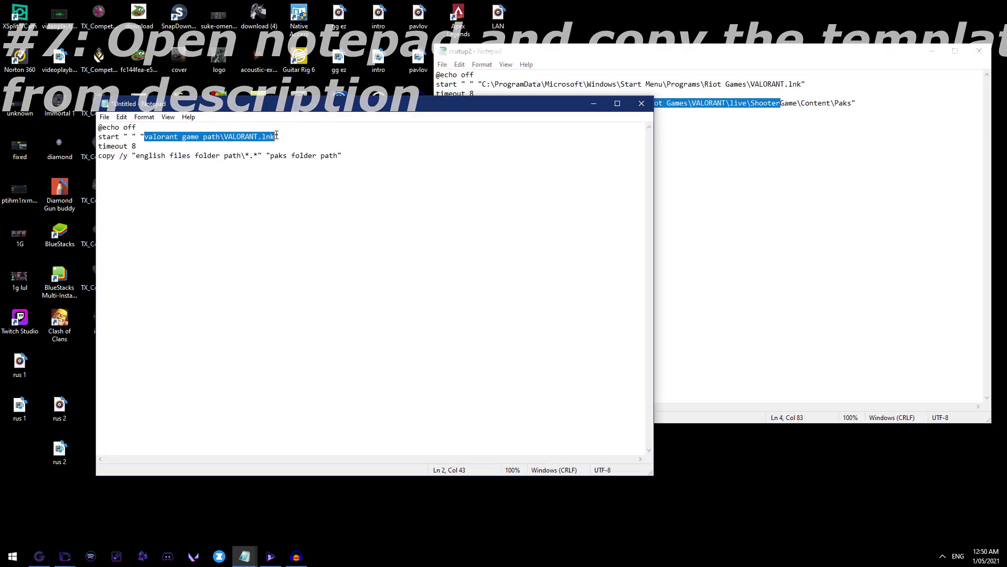
click(13, 556)
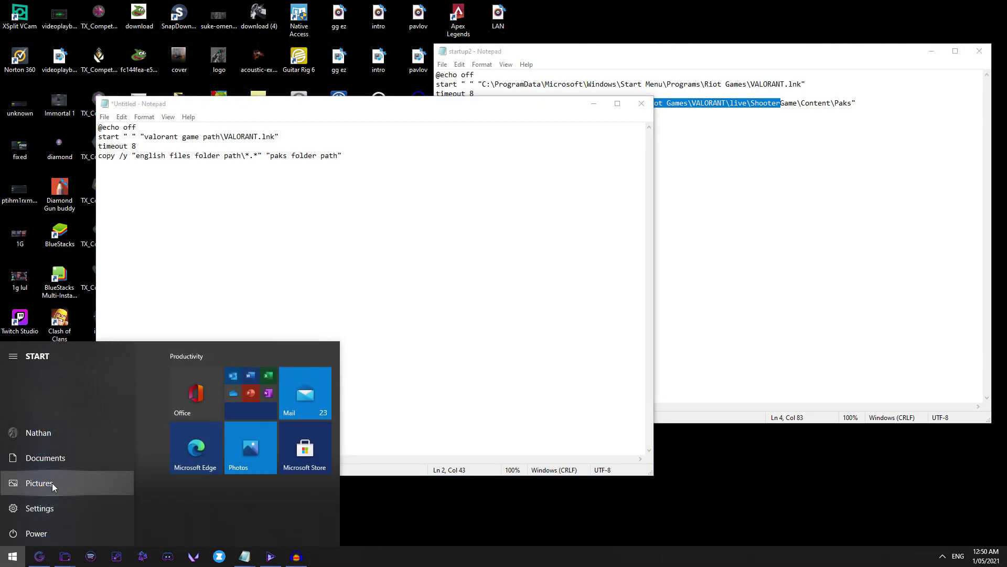
Replace the game-path placeholder with the VALORANT shortcut folder C:\ProgramData\Microsoft\Windows\Start Menu\Programs\Riot Games.
text(valorant)
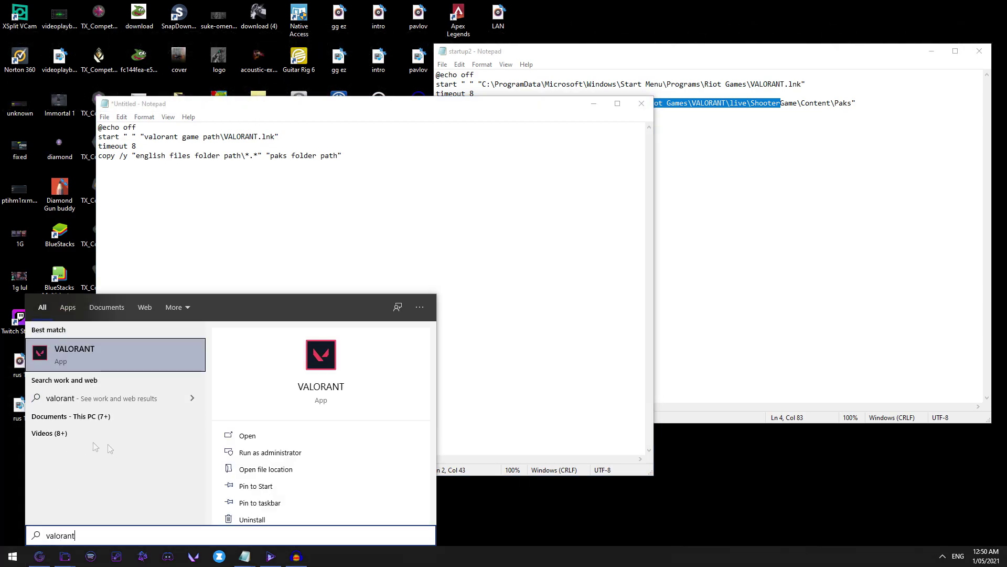
click(259, 469)
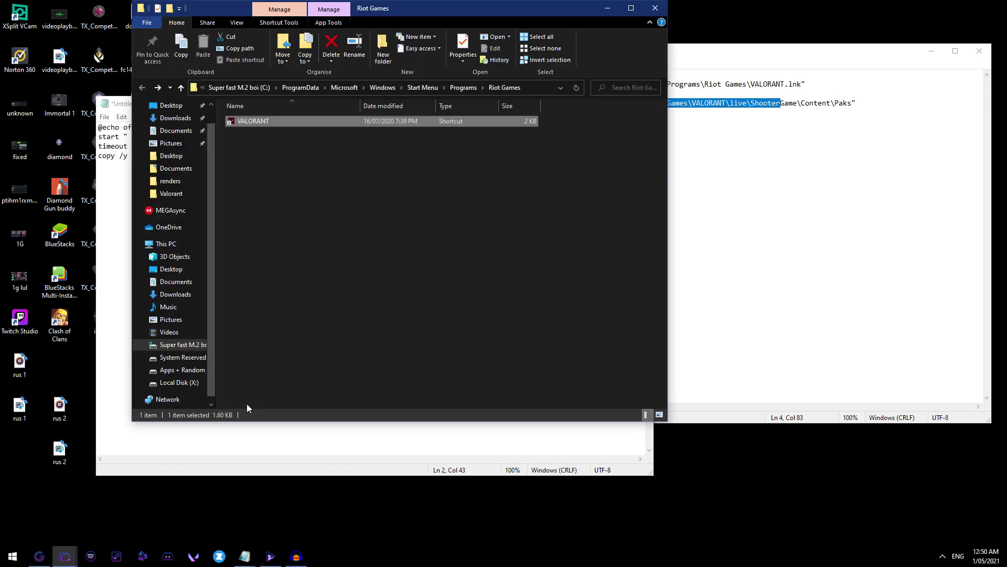
drag(391, 9, 477, 180)
right_click(594, 262)
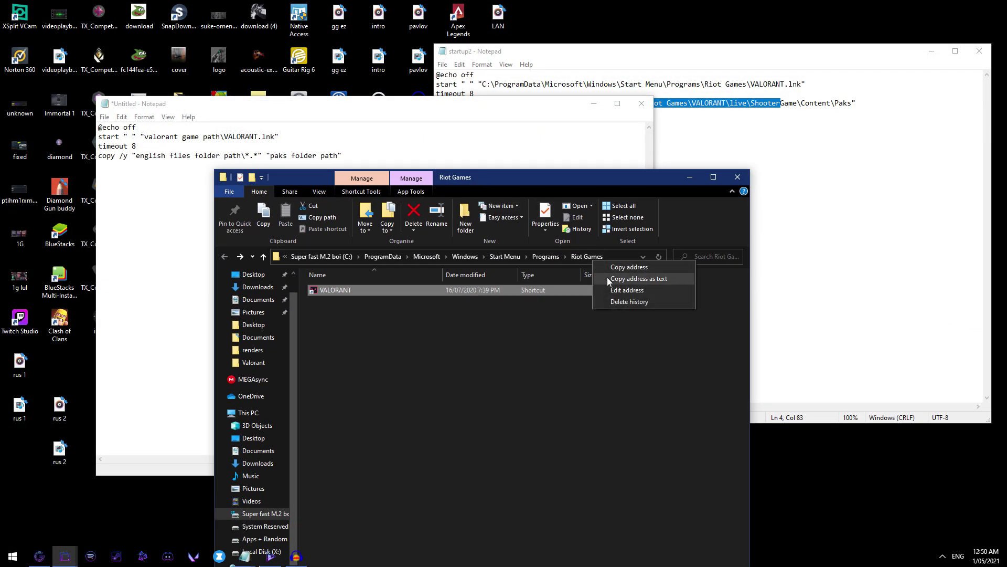
click(622, 267)
click(242, 145)
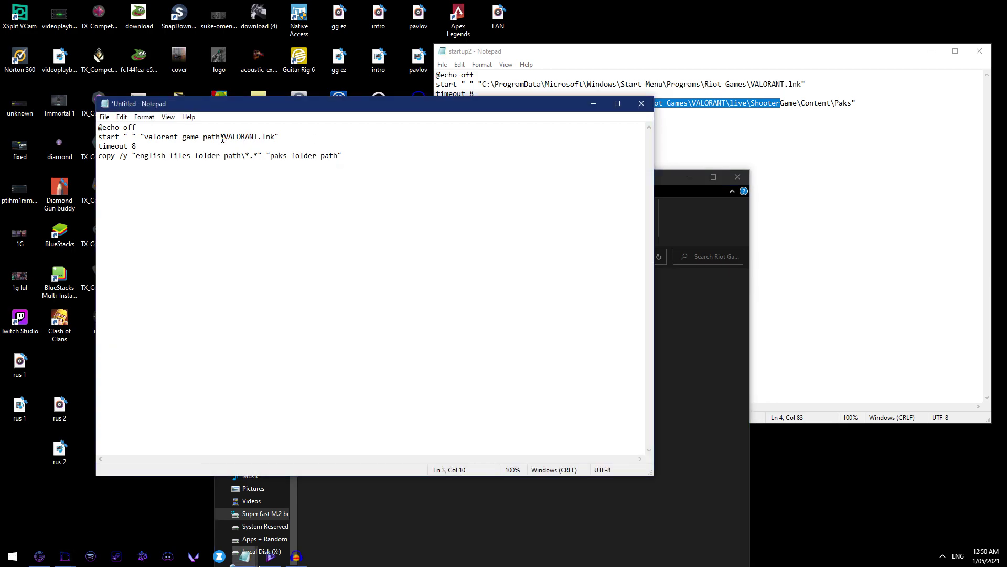
drag(217, 137, 153, 138)
key(ctrl+v)
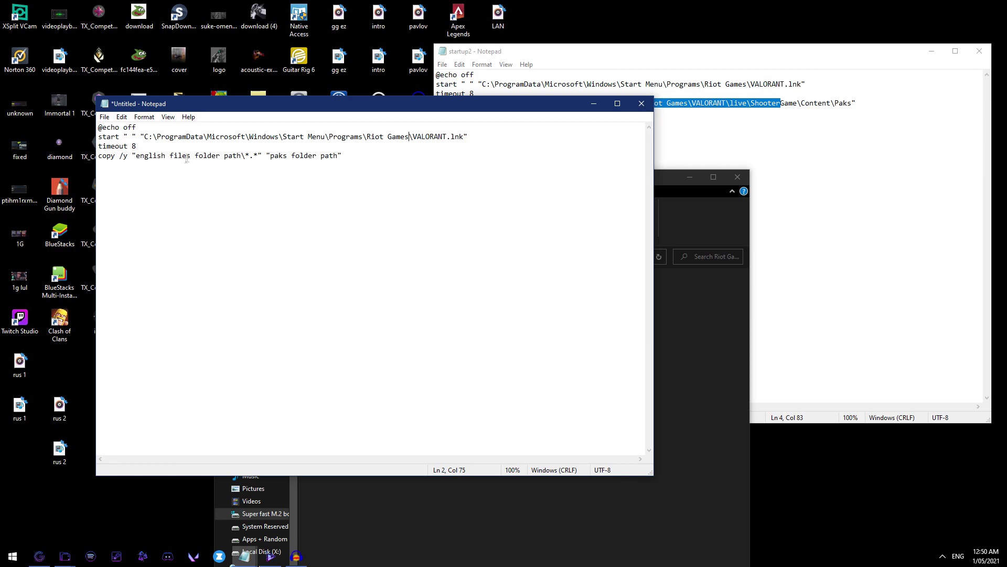
drag(152, 137, 403, 145)
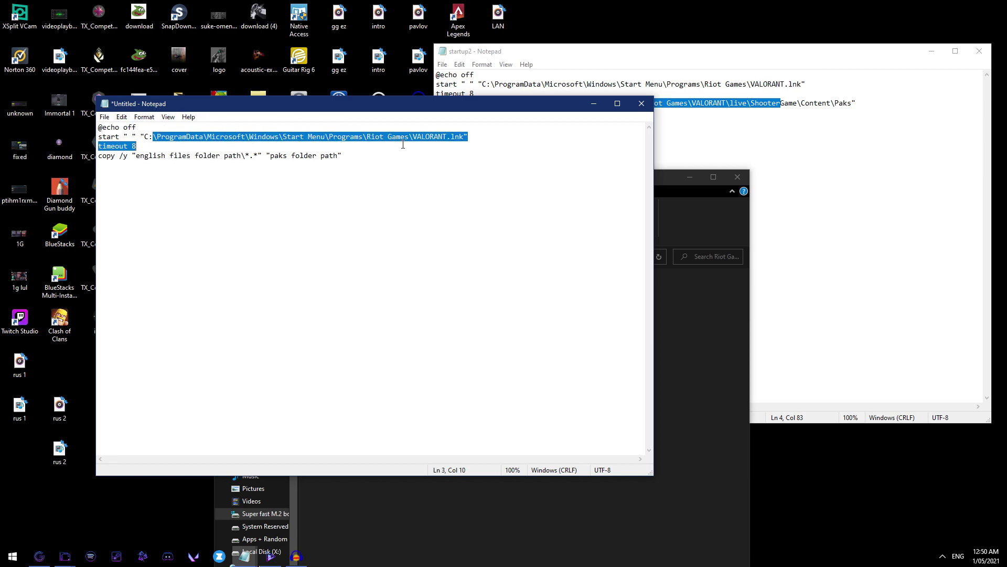
click(149, 155)
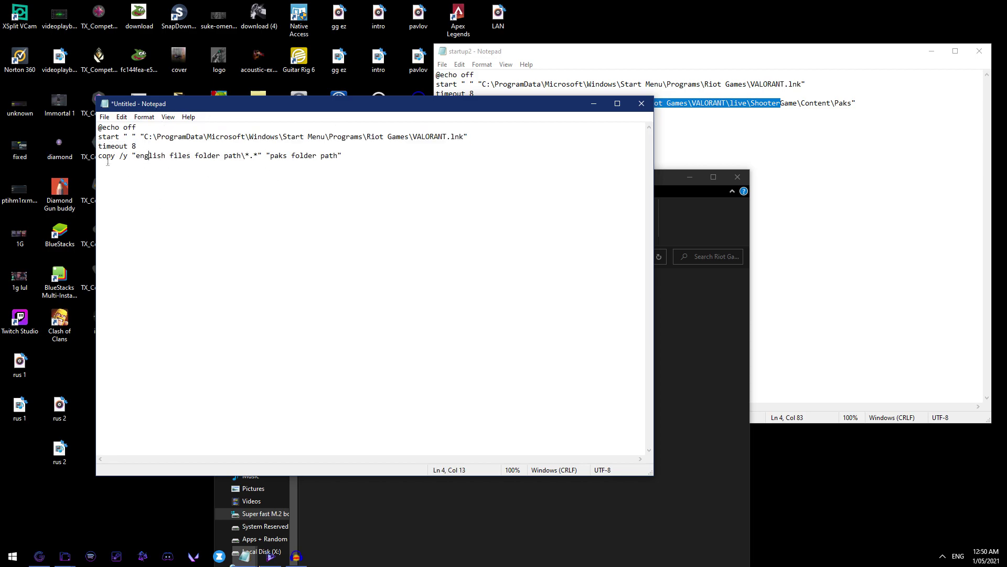
Replace the copy line's source placeholder with the desktop eng lan folder path.
double_click(165, 155)
key(alt+Tab)
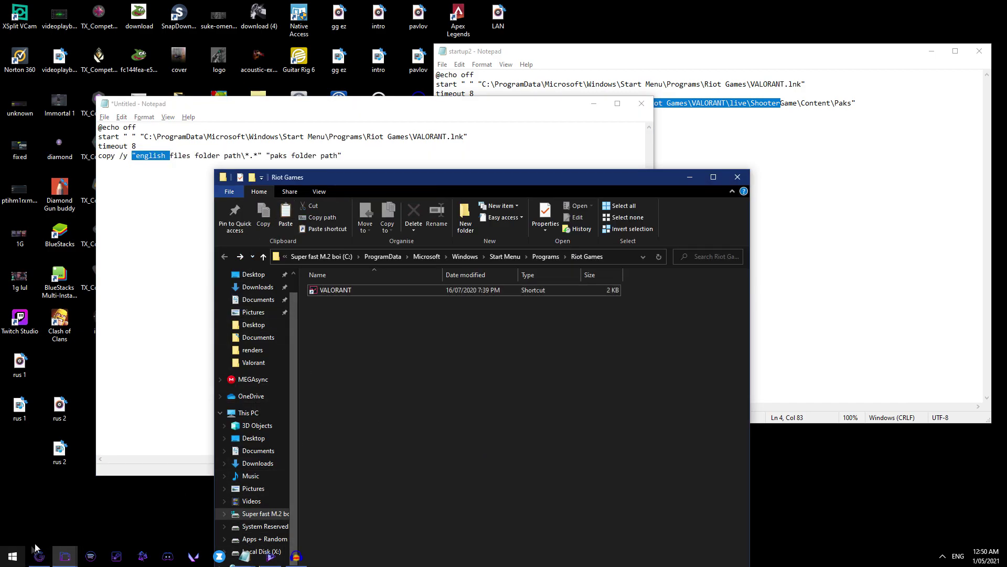
mouse_move(65, 559)
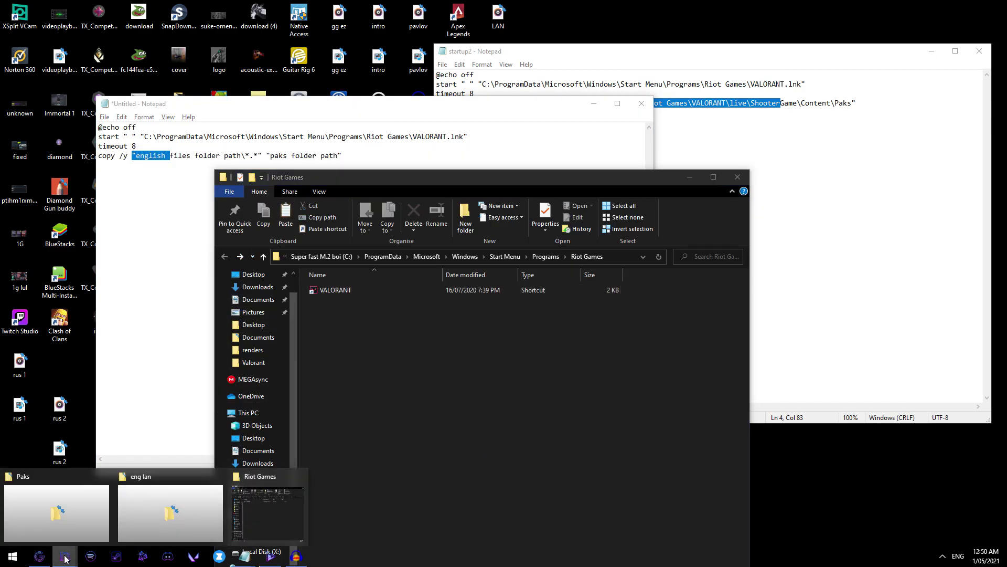
click(170, 511)
drag(260, 79, 531, 113)
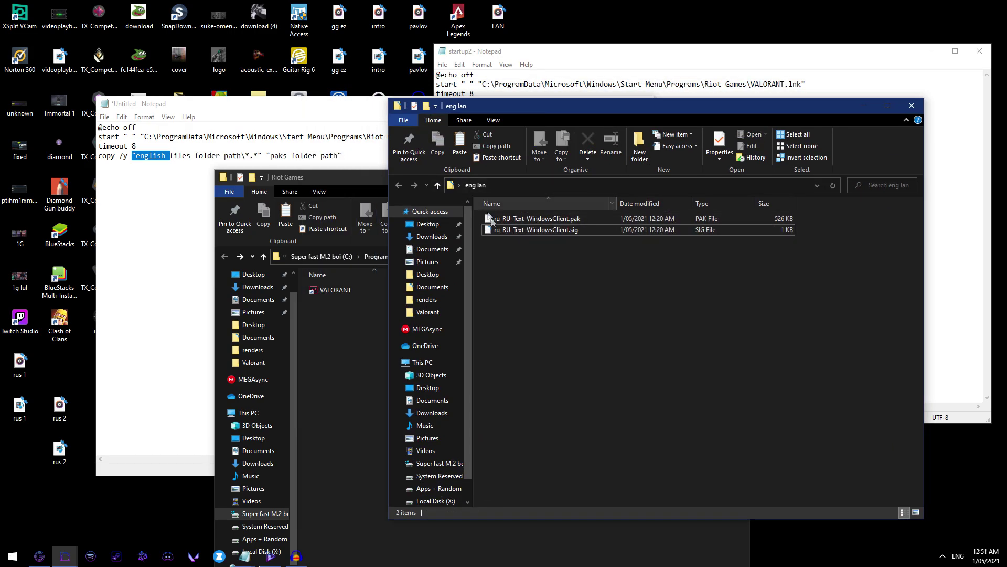
right_click(474, 186)
click(503, 193)
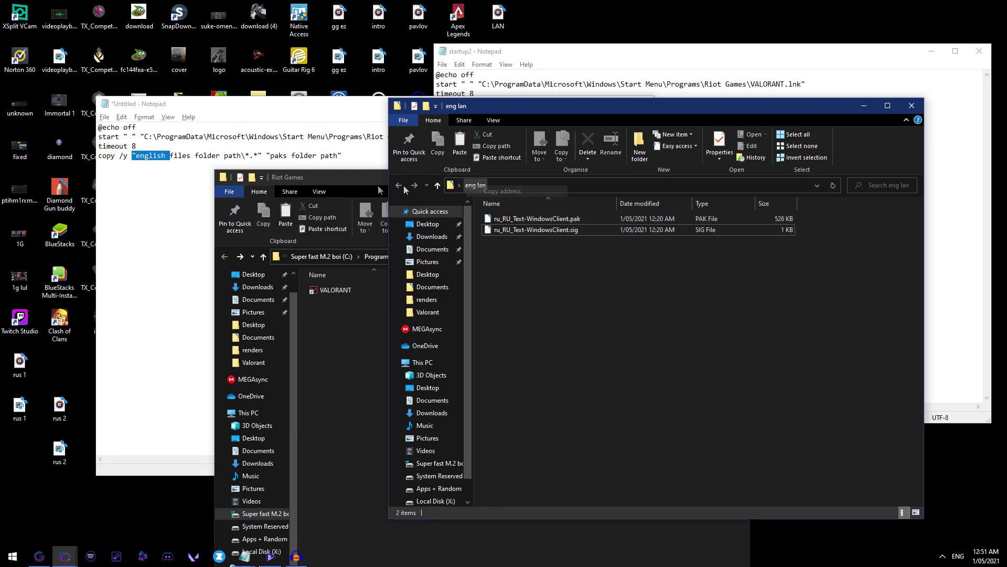
click(203, 156)
drag(236, 157, 151, 155)
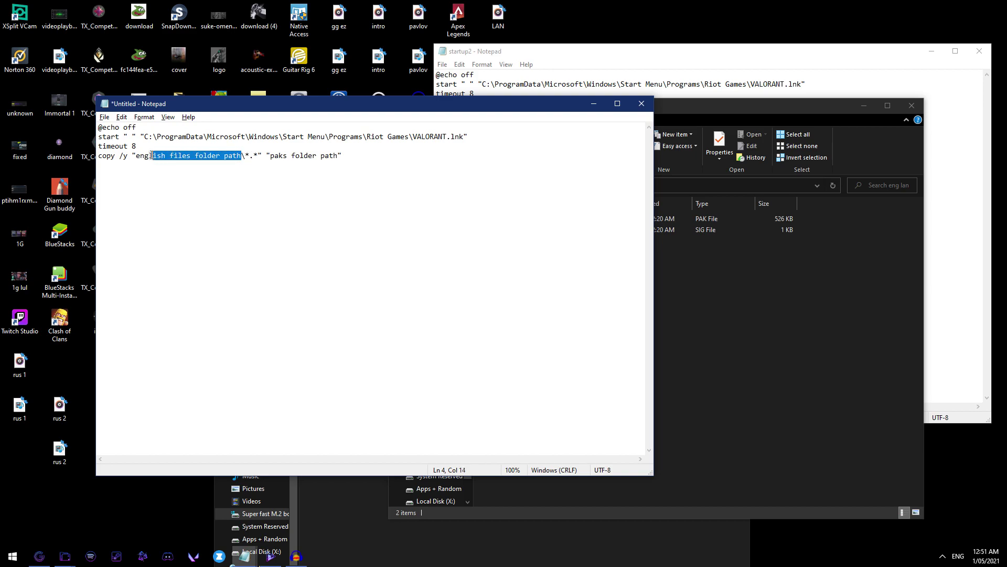
key(ctrl+v)
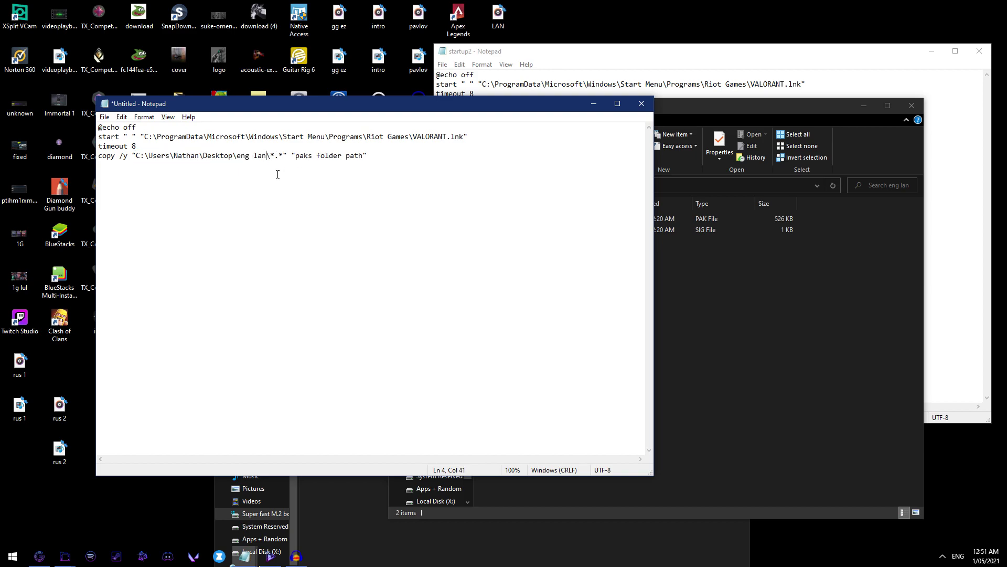
mouse_move(136, 157)
mouse_down()
mouse_move(225, 160)
mouse_move(136, 158)
mouse_up()
Replace the destination placeholder with the C:\Riot Games\VALORANT\live\ShooterGame\Content\Paks path.
key(alt+Tab)
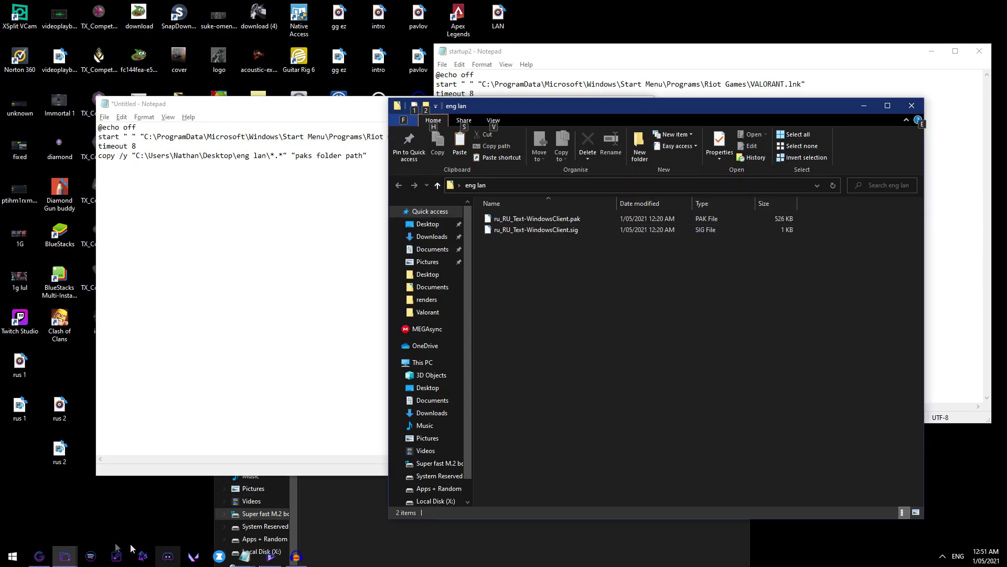
click(83, 540)
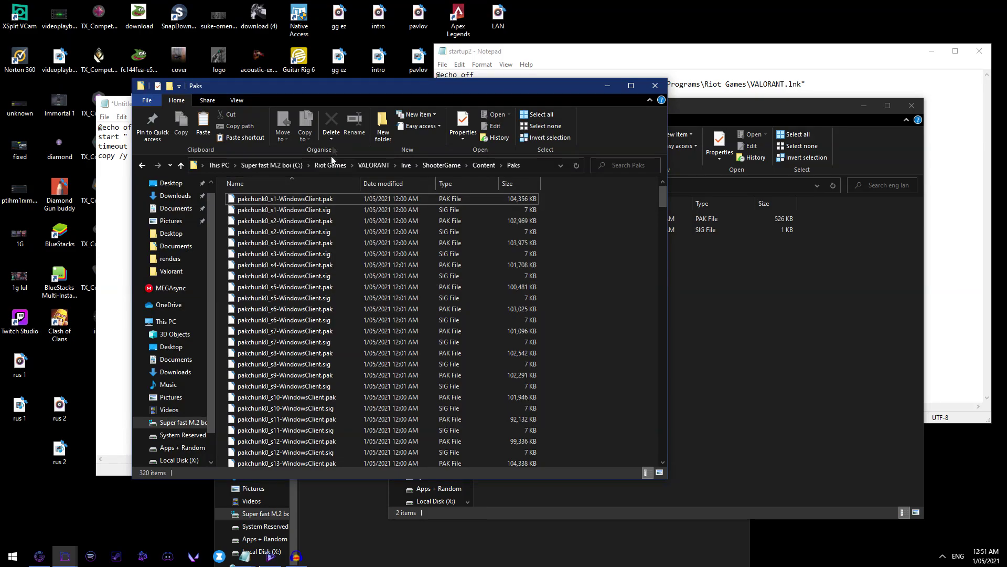
drag(367, 86, 574, 142)
right_click(720, 223)
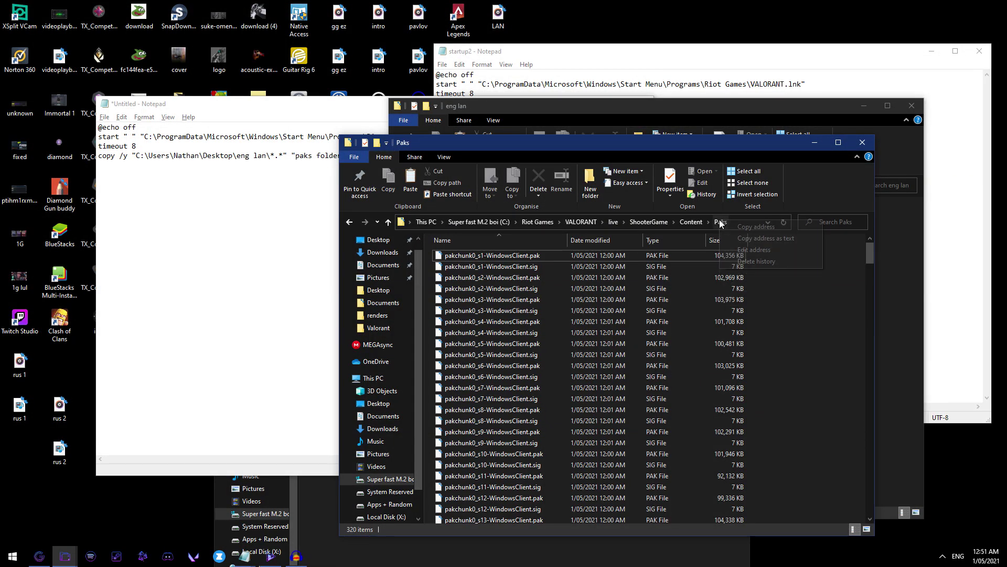
click(766, 238)
click(312, 172)
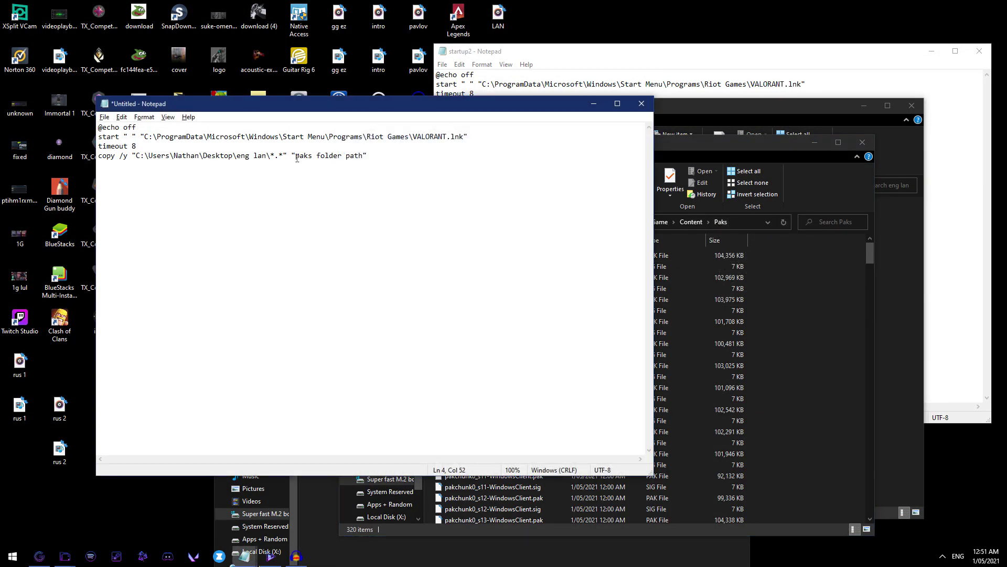
drag(297, 158, 366, 157)
key(ctrl+v)
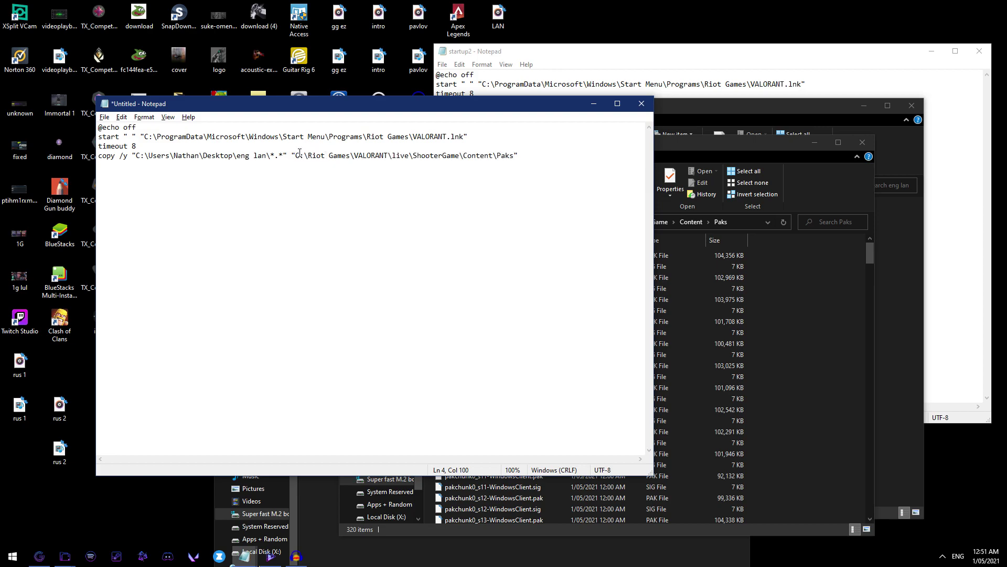
triple_click(516, 156)
click(287, 156)
drag(287, 157, 299, 160)
drag(188, 109, 218, 104)
Close the startup2 script and Paks window, and minimize the eng lan folder.
click(932, 50)
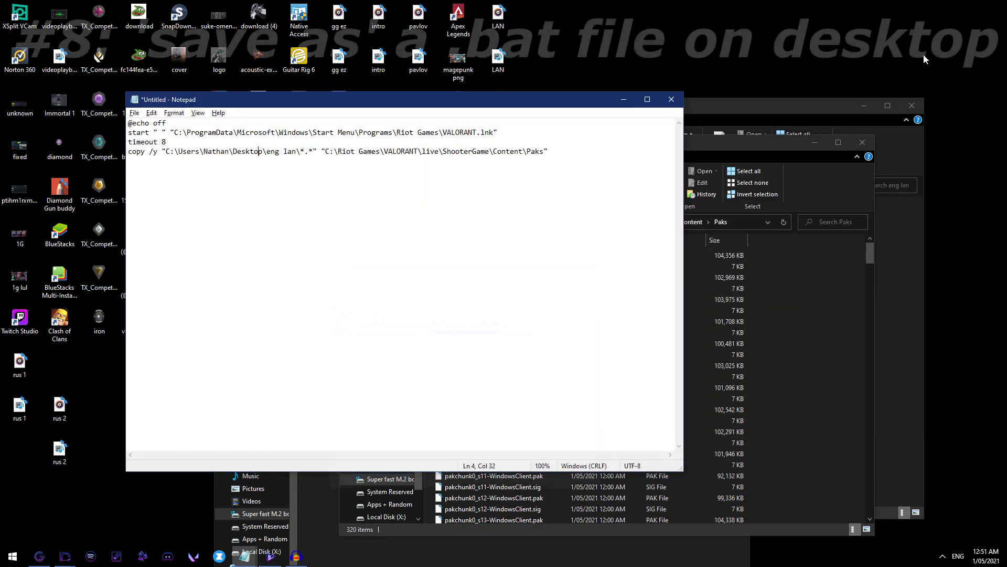
click(866, 106)
click(867, 106)
click(856, 147)
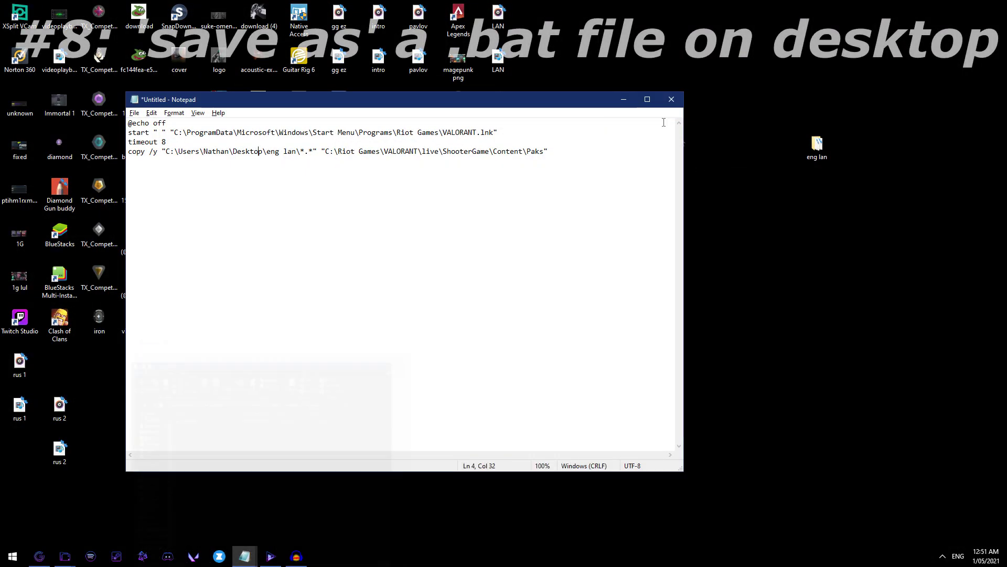
drag(292, 100, 391, 93)
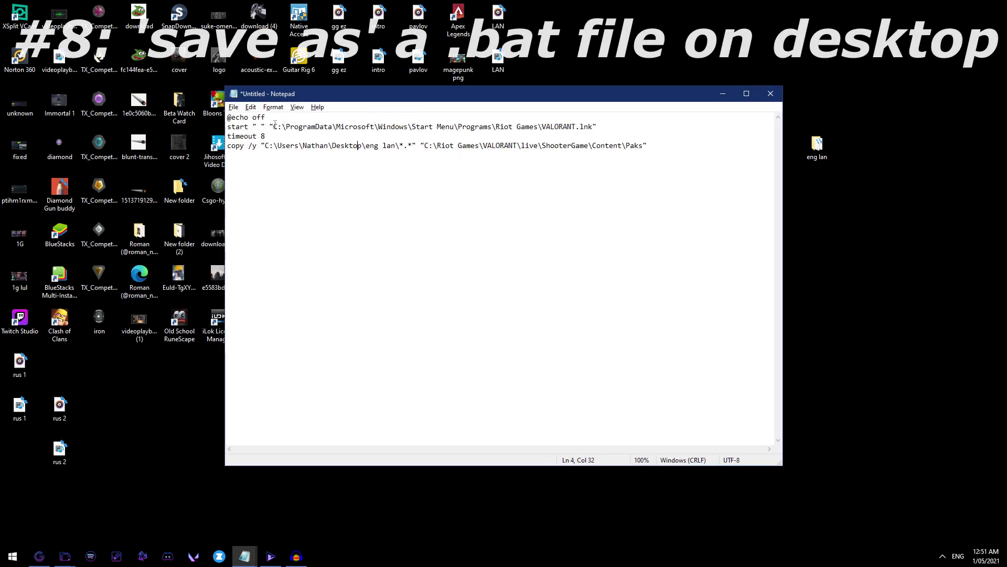
Save the script on the Desktop as Valorant launcher.bat.
click(234, 107)
click(256, 165)
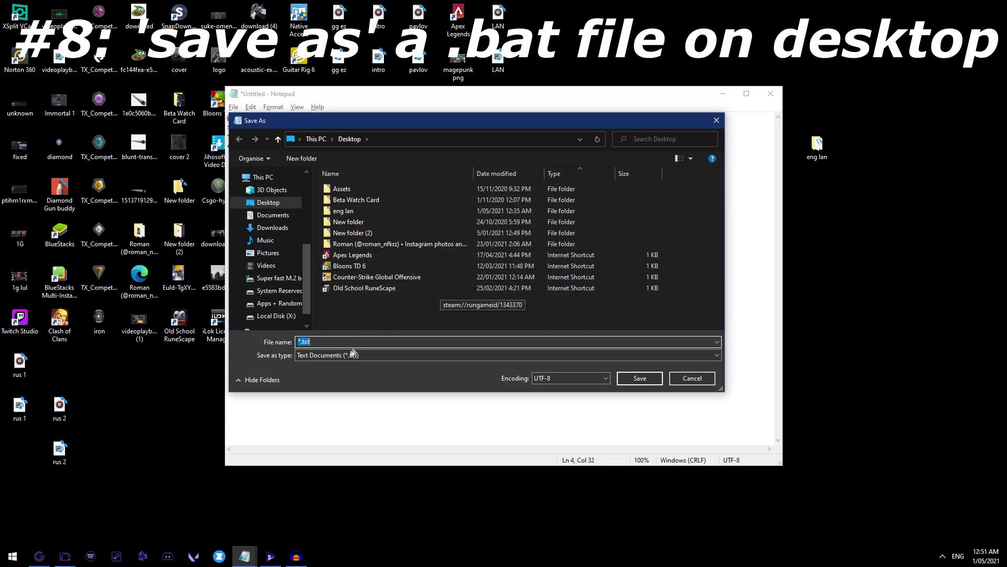
click(386, 341)
text(Valorant launcher.bat)
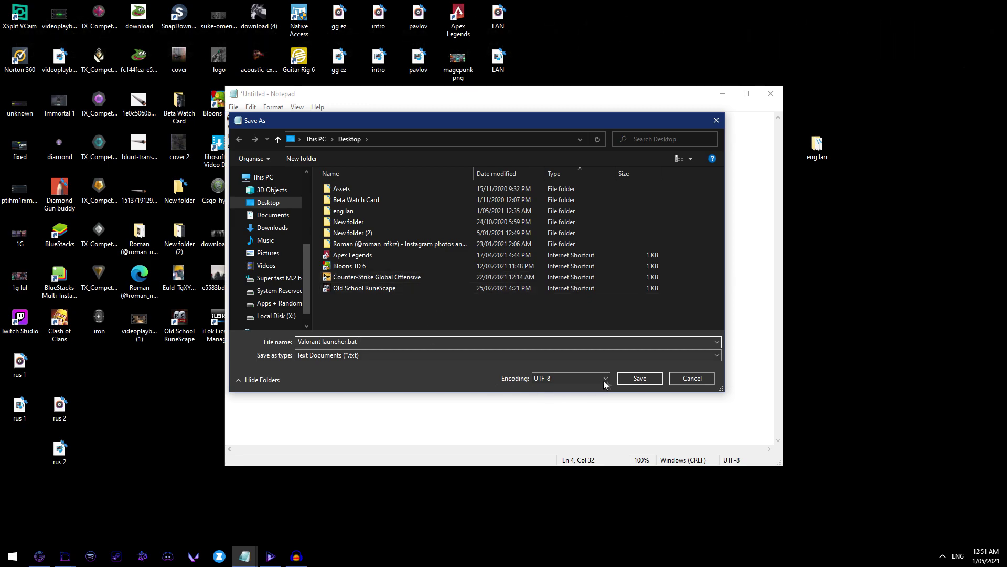
click(635, 378)
Delete the old startup and startup2 scripts from the desktop.
click(723, 93)
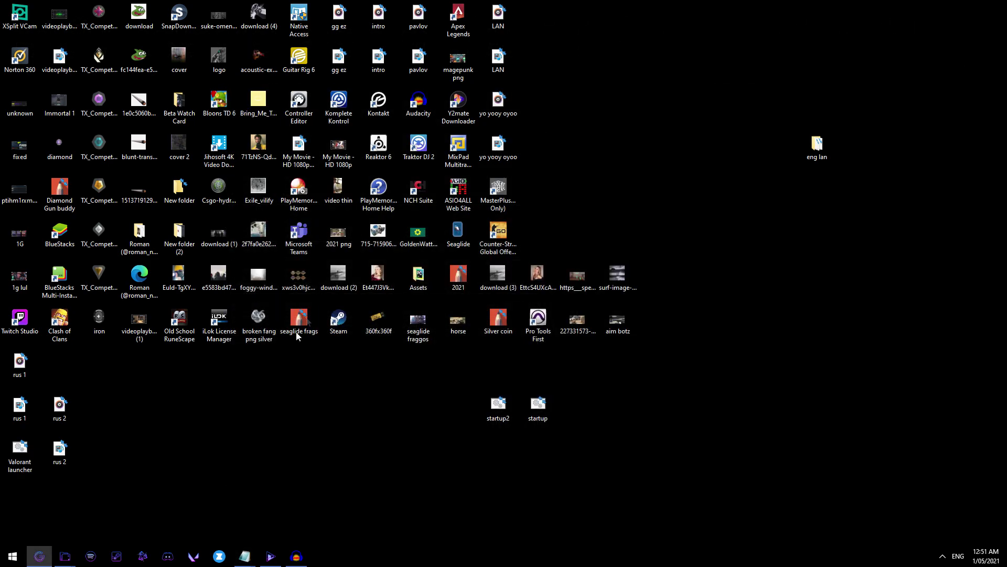
drag(34, 460, 353, 503)
drag(587, 414, 495, 406)
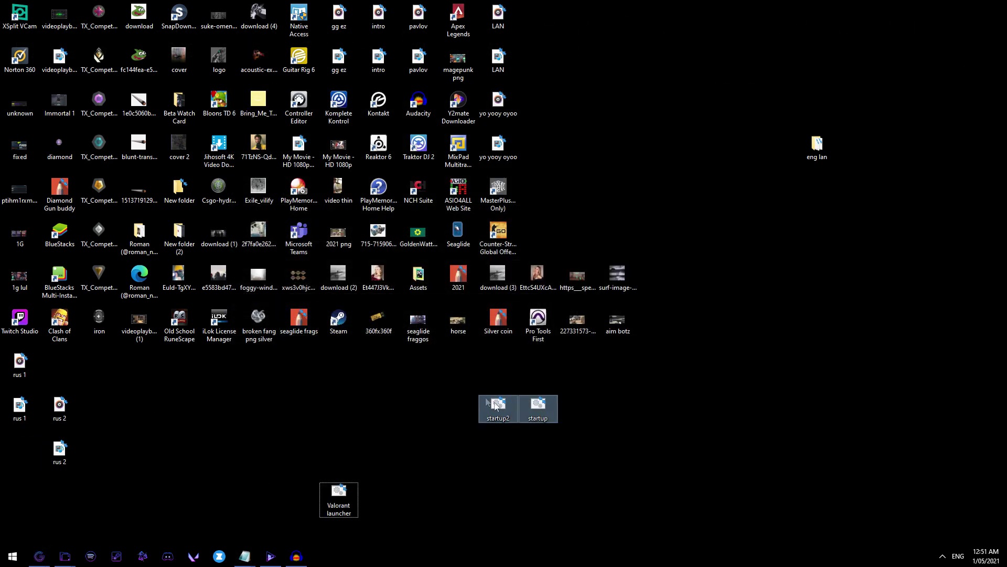
key(Delete)
drag(339, 496, 459, 409)
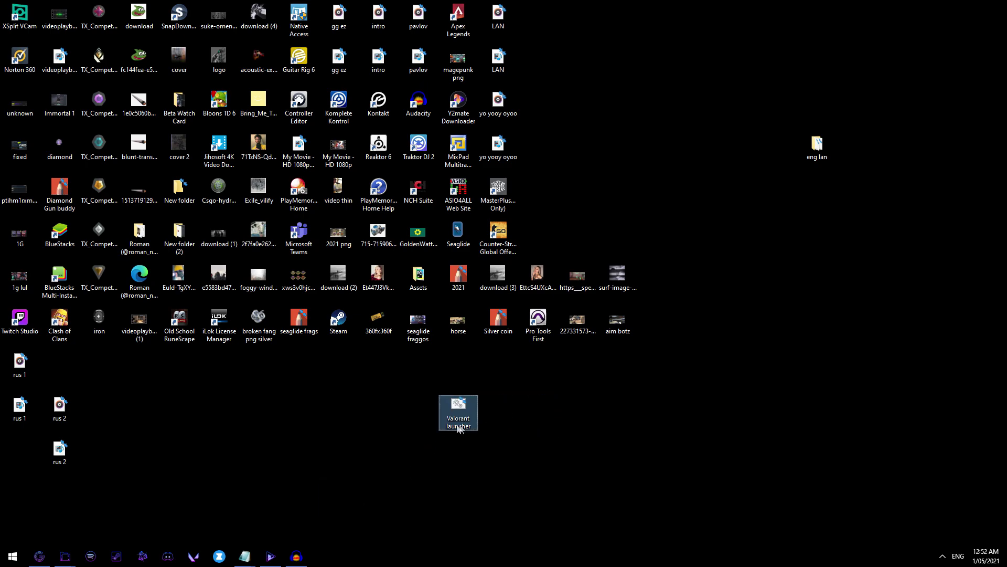
click(513, 420)
Run Valorant launcher and bring up the Riot Client sign-in username field.
click(475, 404)
double_click(449, 411)
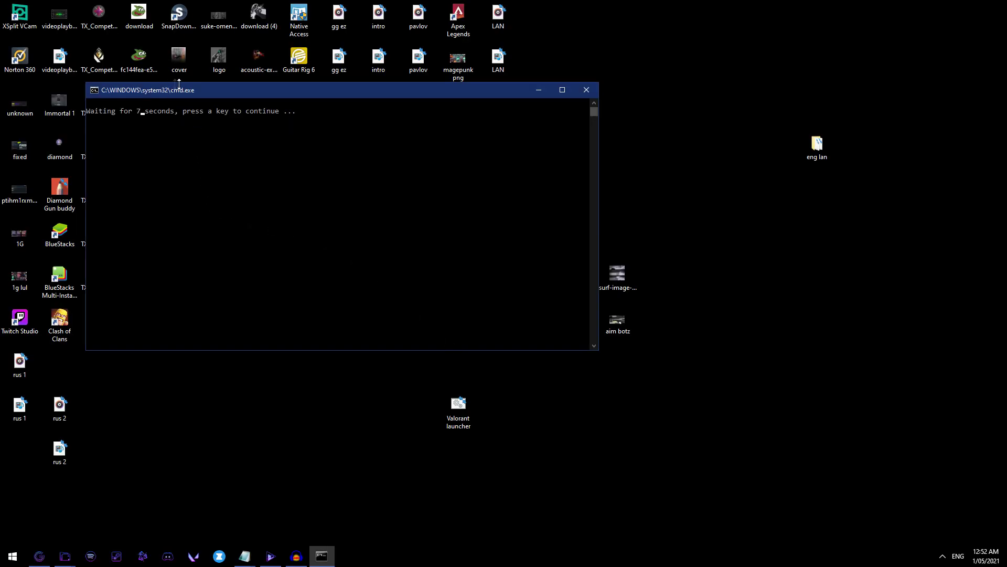
drag(219, 94, 348, 93)
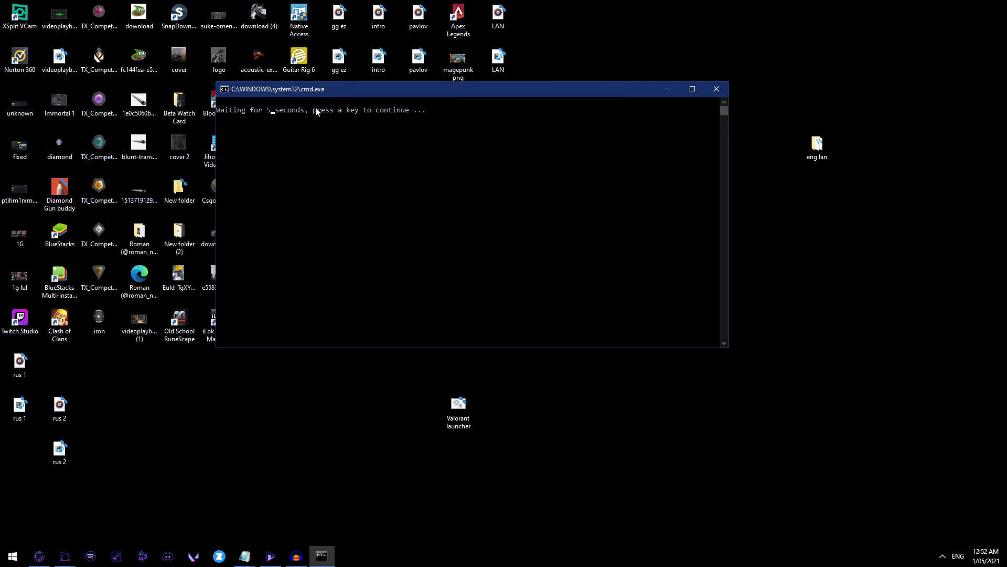
drag(286, 91, 303, 99)
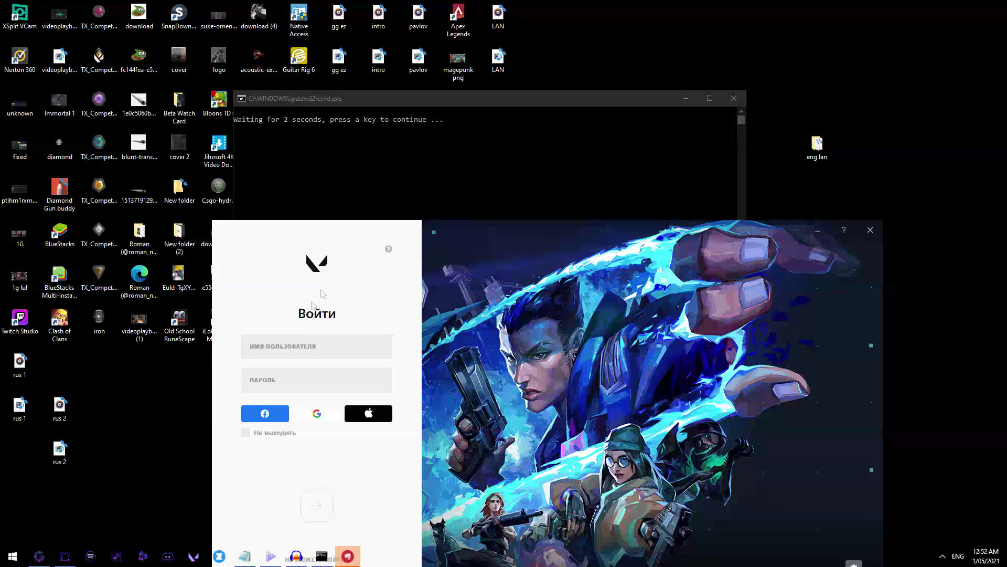
click(301, 341)
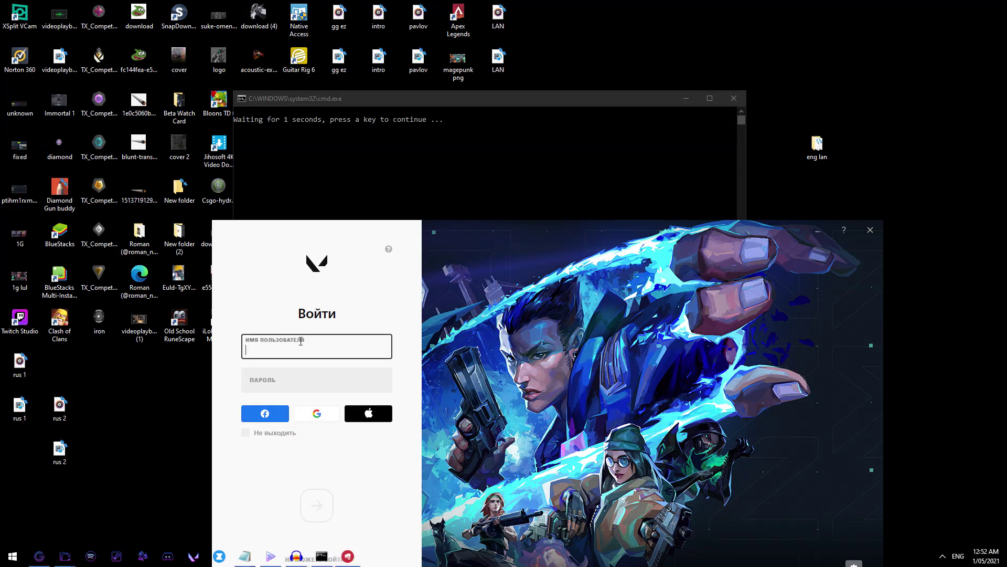
Sign in to the Riot Client with the account username and password, then rerun Valorant launcher.
text(camo0911)
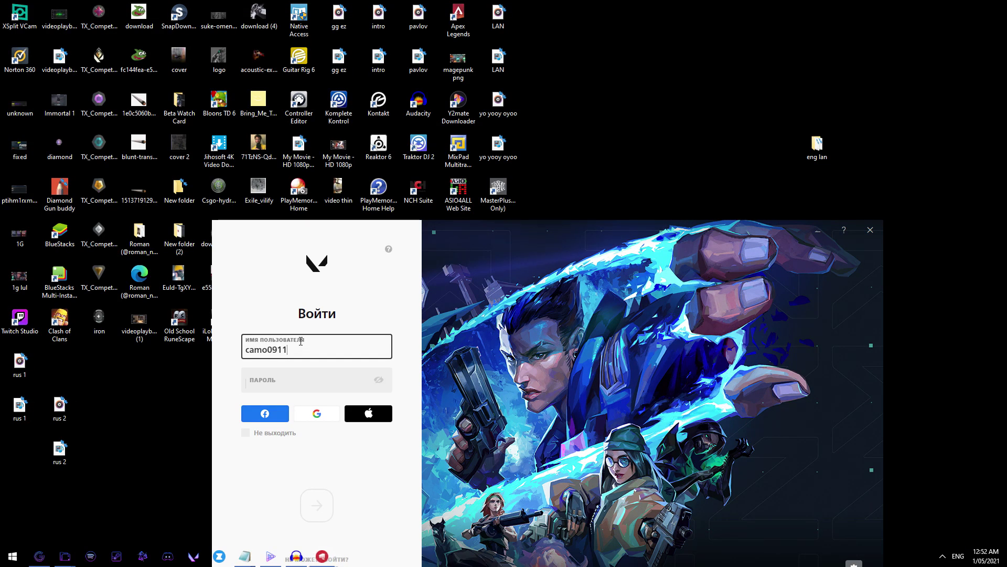
key(Tab)
text(••)
key(Return)
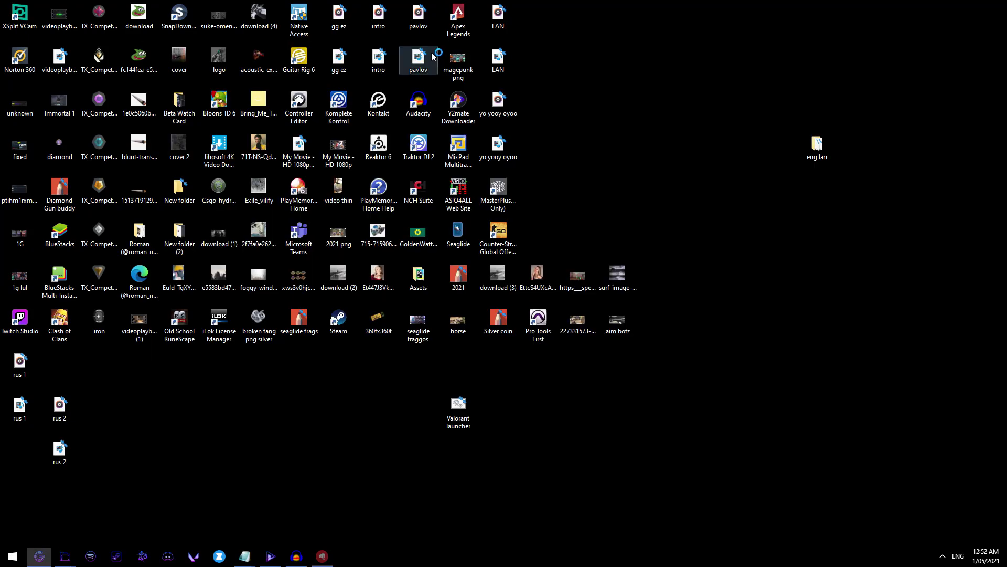
drag(420, 60, 480, 97)
double_click(458, 407)
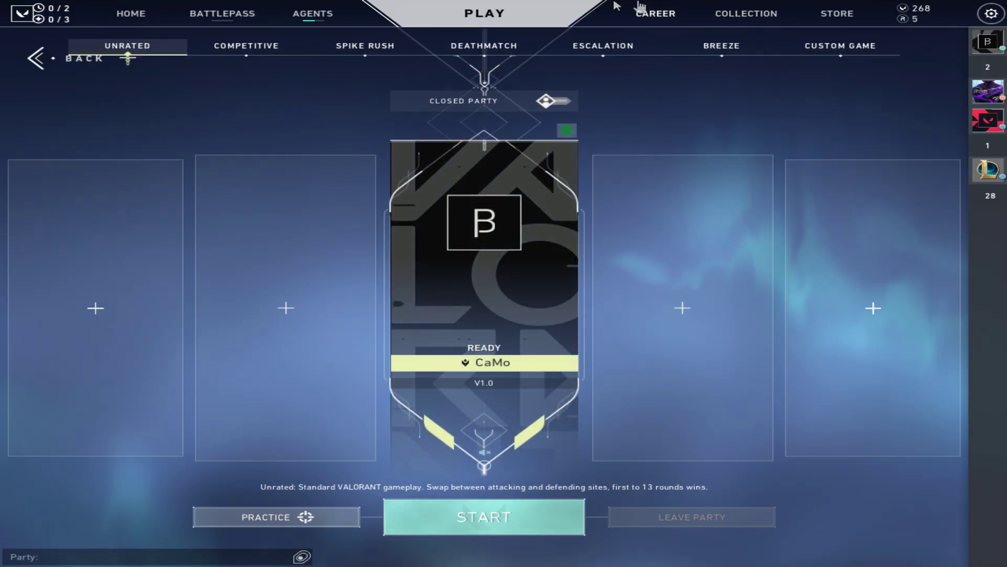
click(313, 13)
click(484, 13)
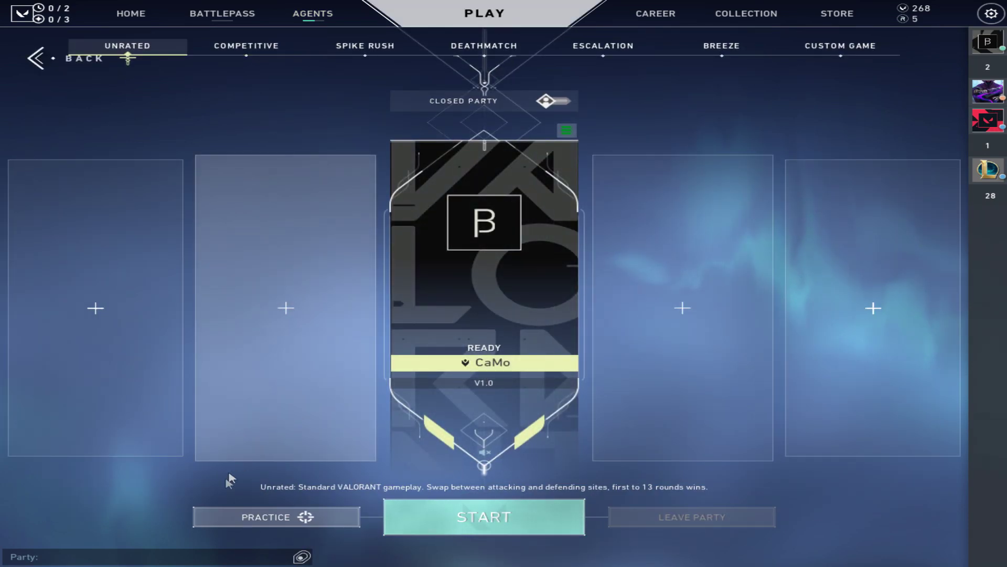